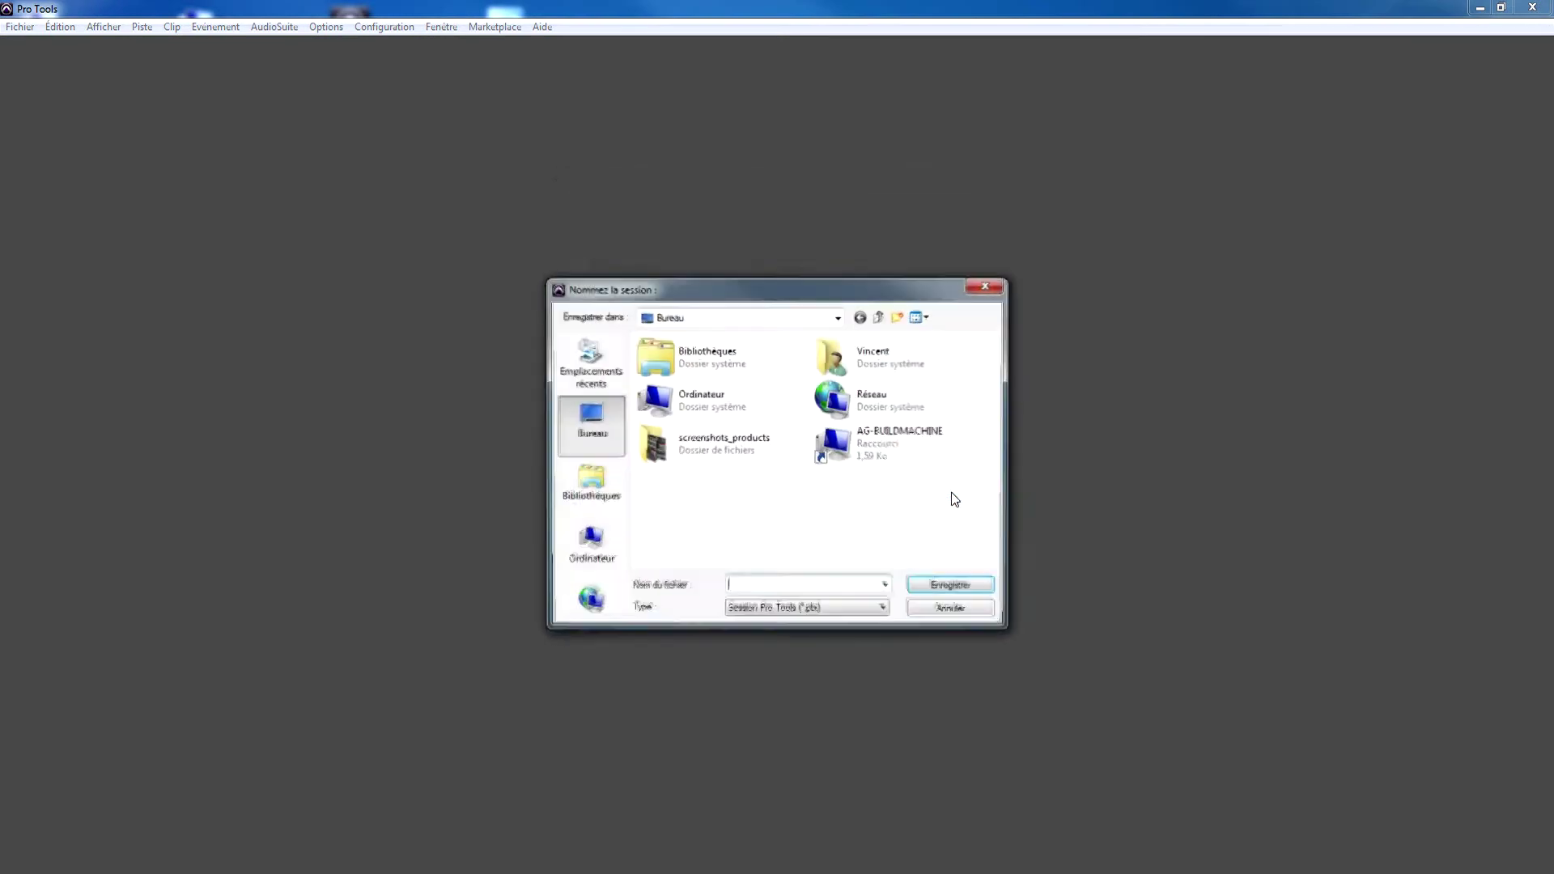
Name the new empty session 'vidéo présentation'.
type("vidéo p")
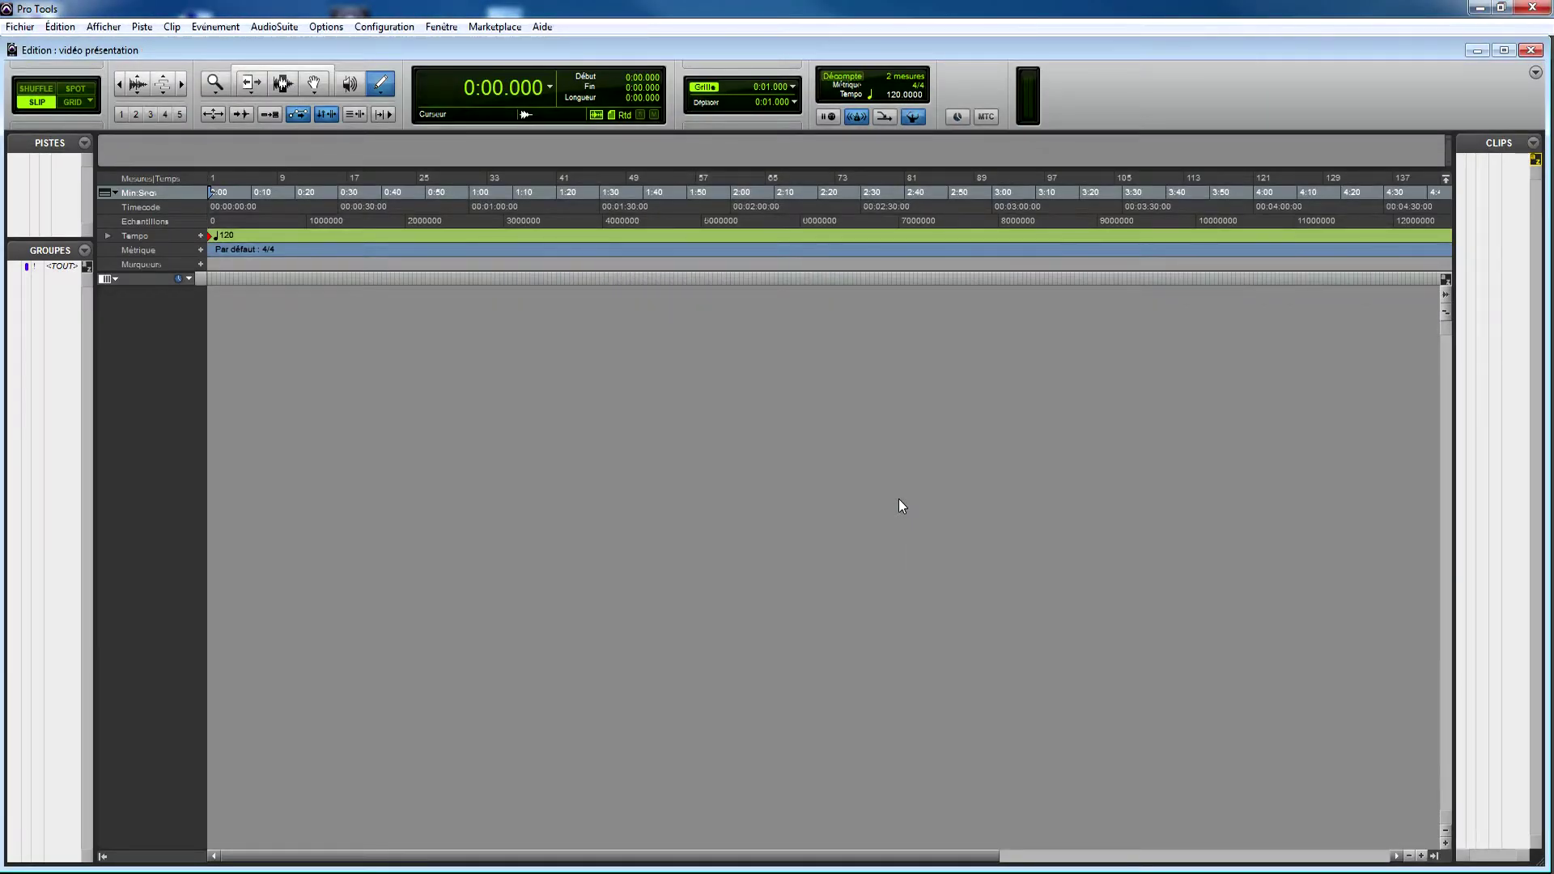
Add the Audio 1 track and insert audiomotors_v2 (Plug-in multicanal > Instrument) on Insert A.
key("ctrl+shift+n")
key("Return")
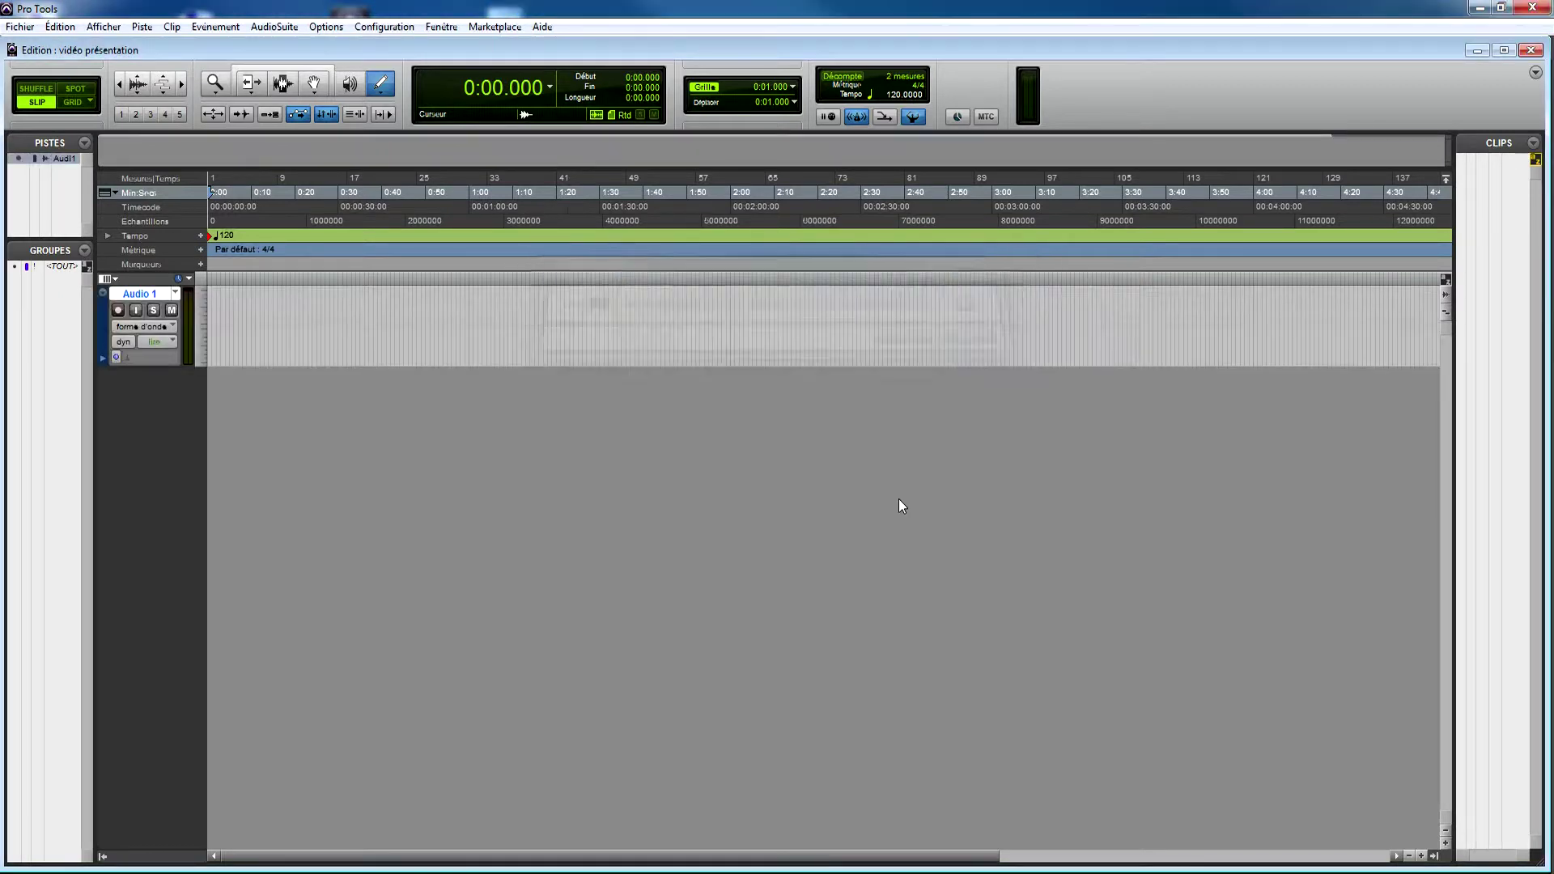
key("ctrl+equal")
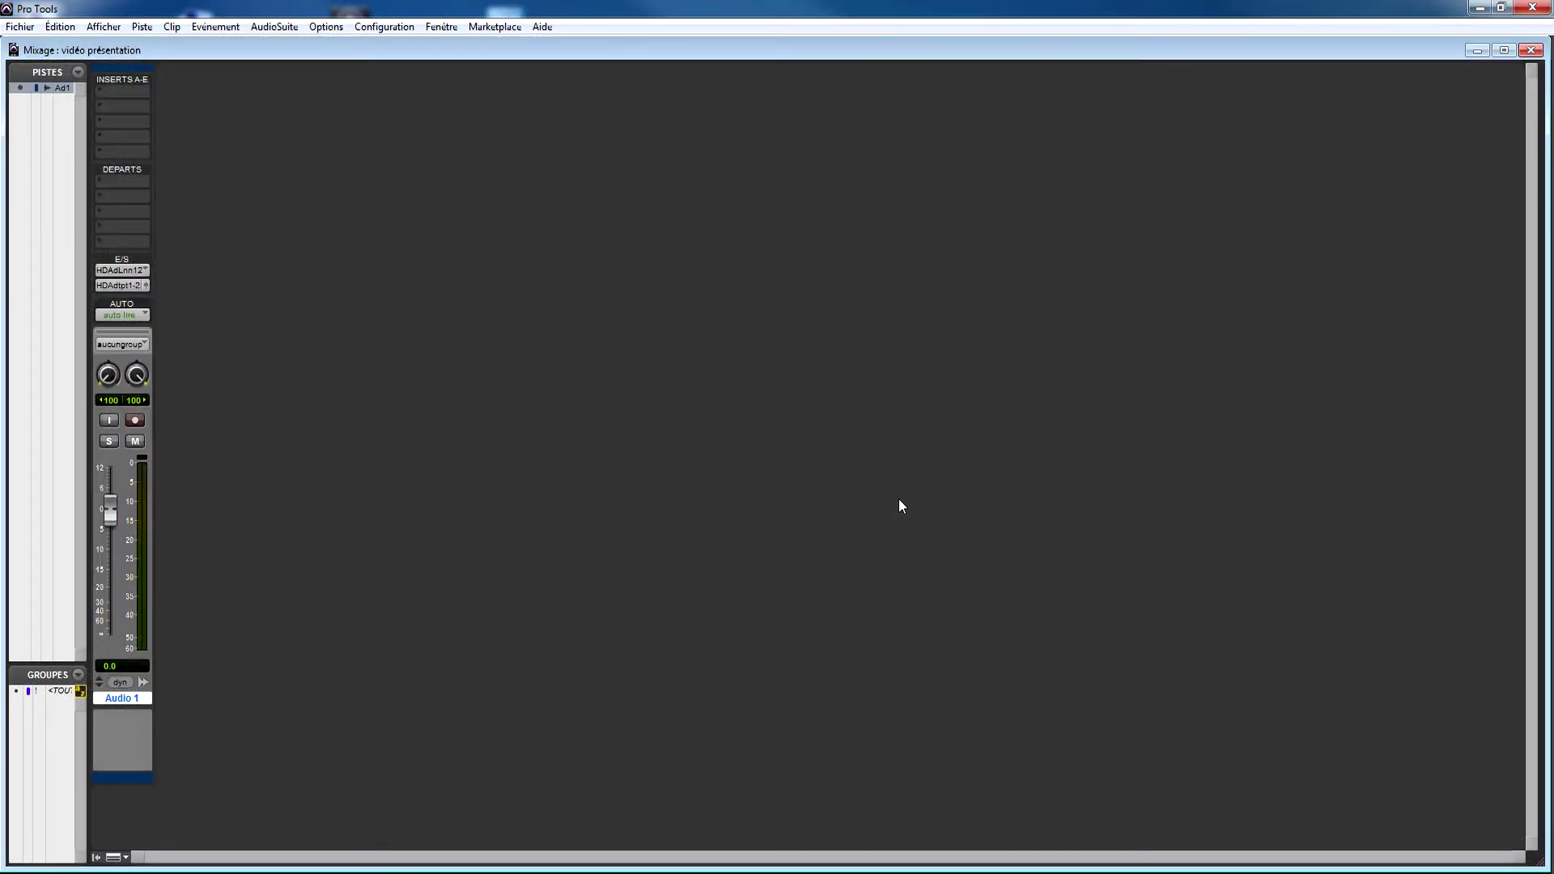
left_click(122, 90)
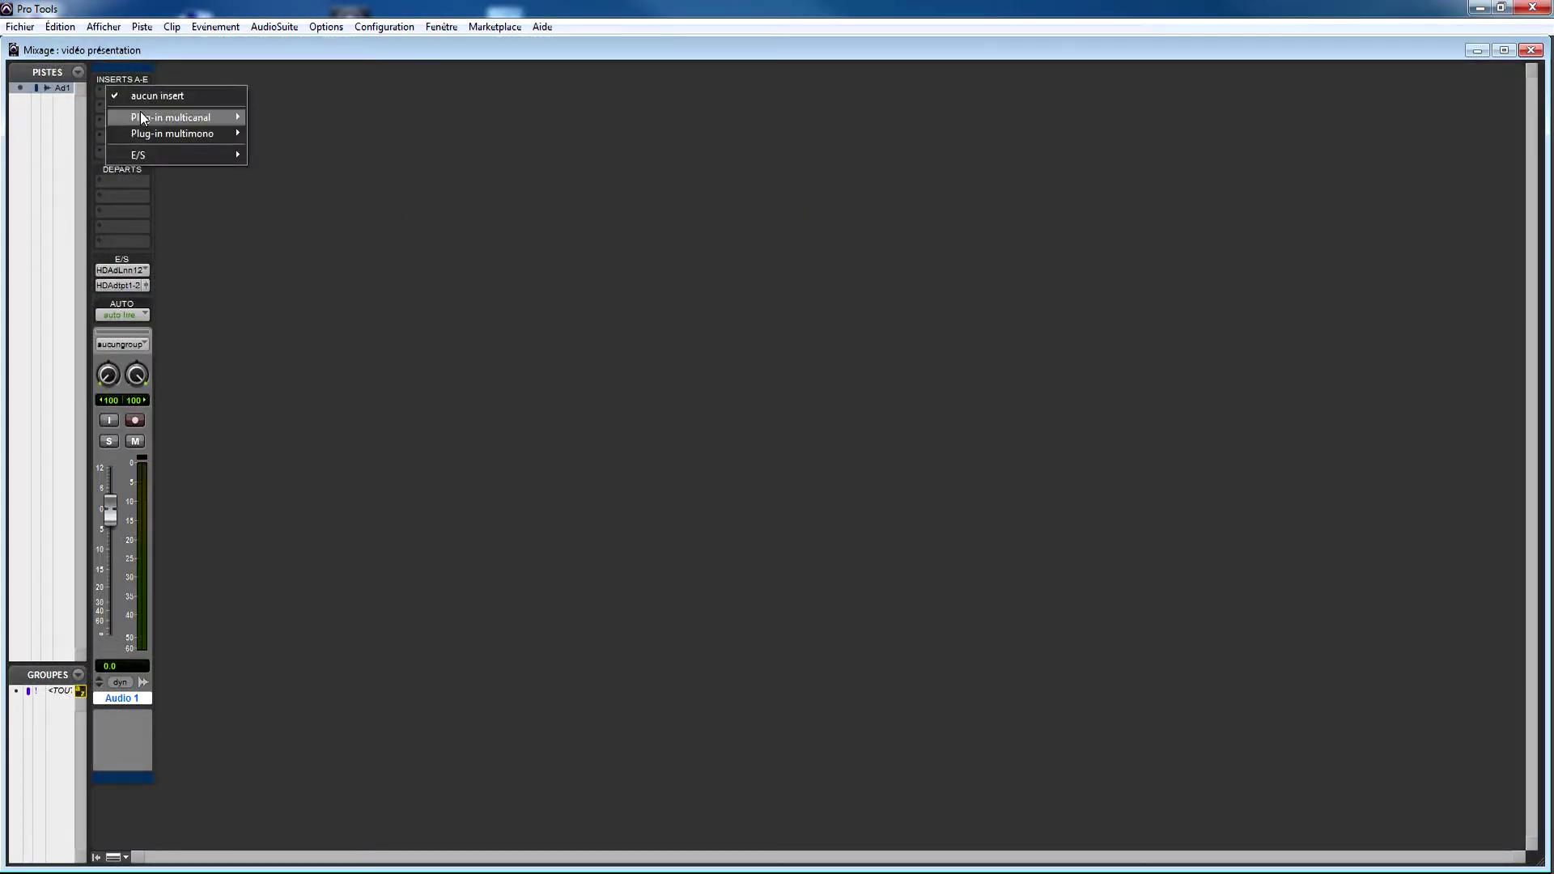
mouse_move(174, 117)
mouse_move(315, 117)
left_click(389, 119)
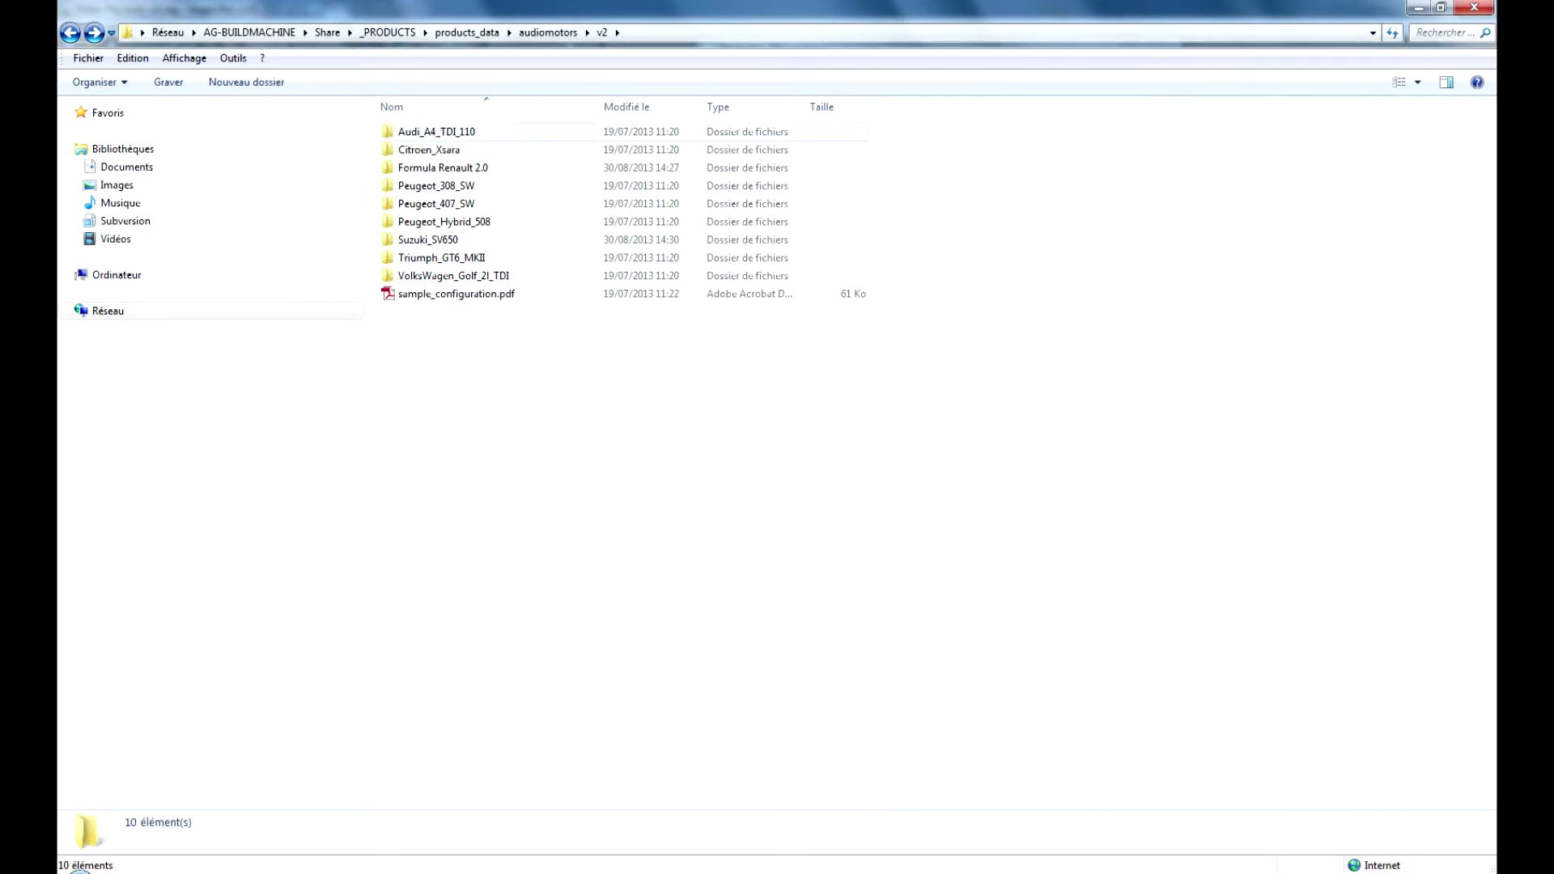
Open the Citroen_Xsara folder to see its engine recordings.
double_click(430, 149)
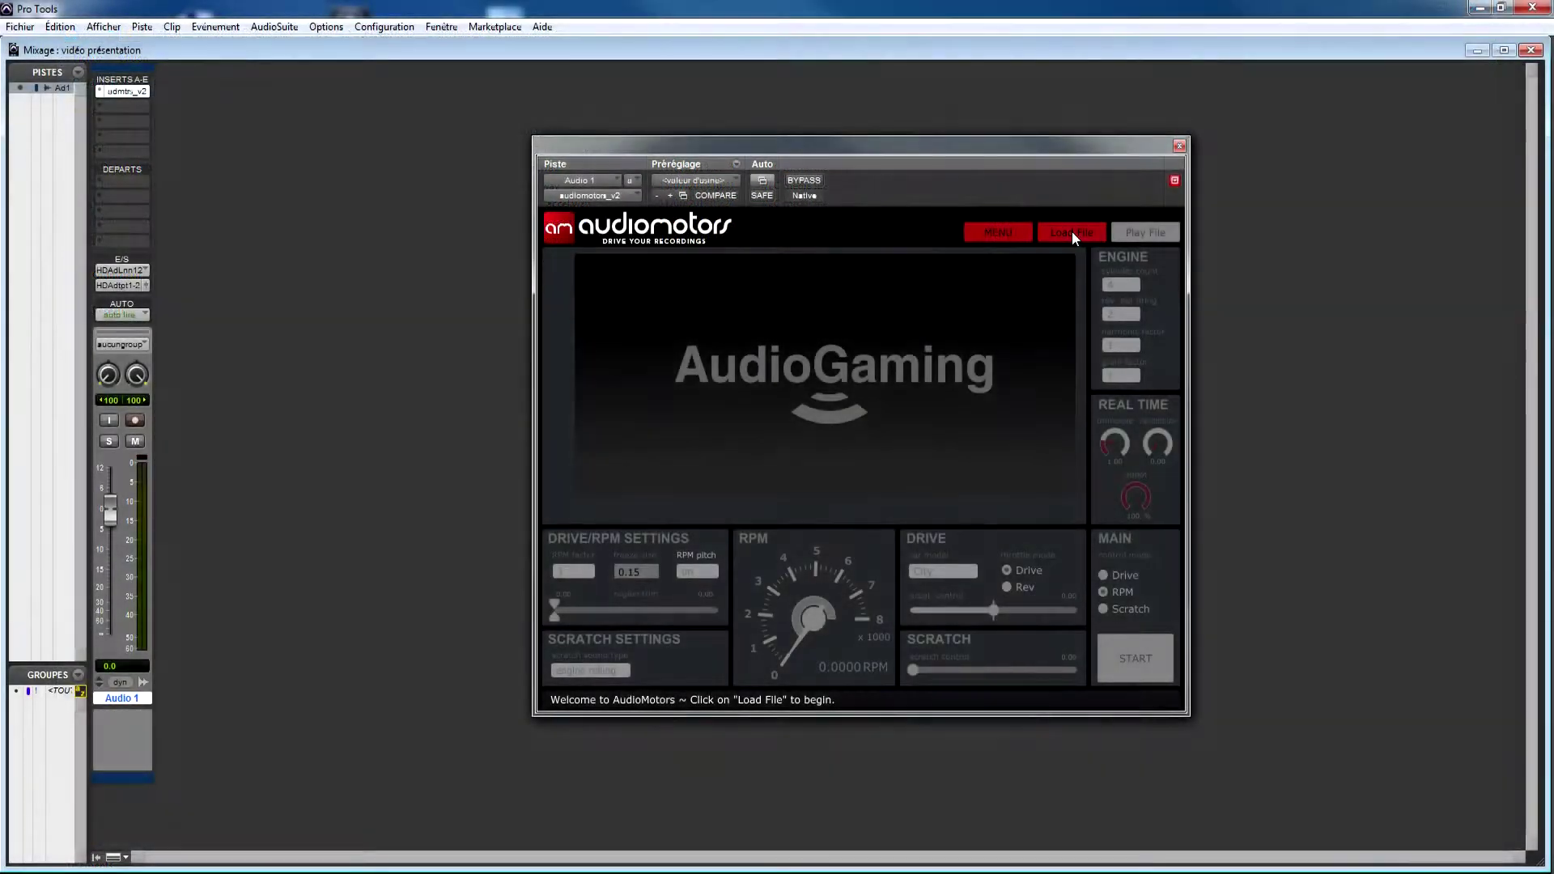
Load Citroen_Xsara_Mix_accel.wav from v2 > Citroen_Xsara into AudioMotors.
left_click(1072, 231)
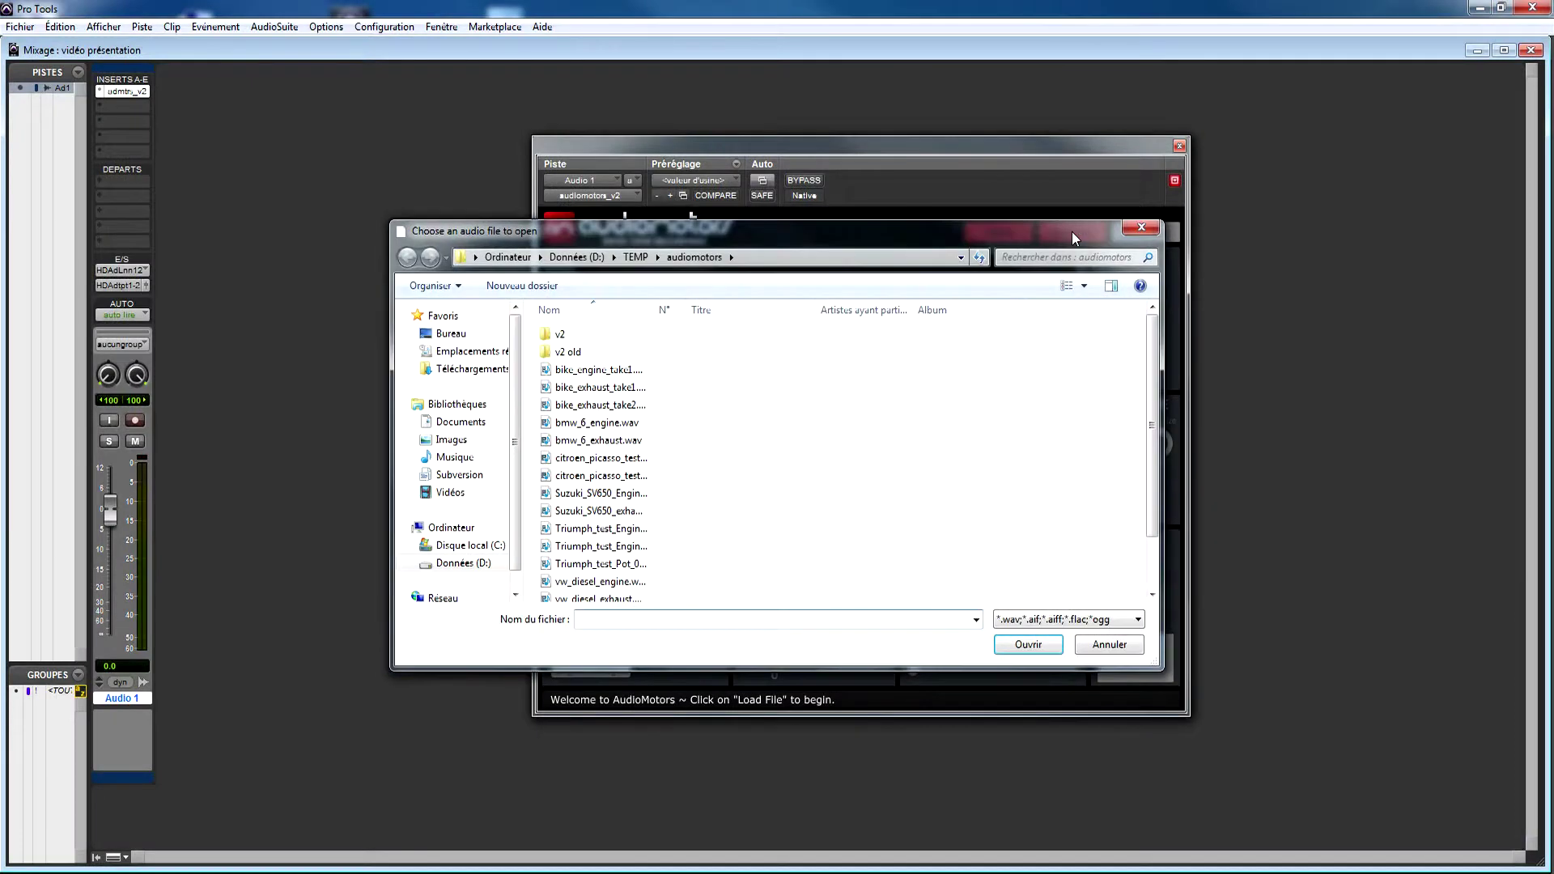
double_click(578, 338)
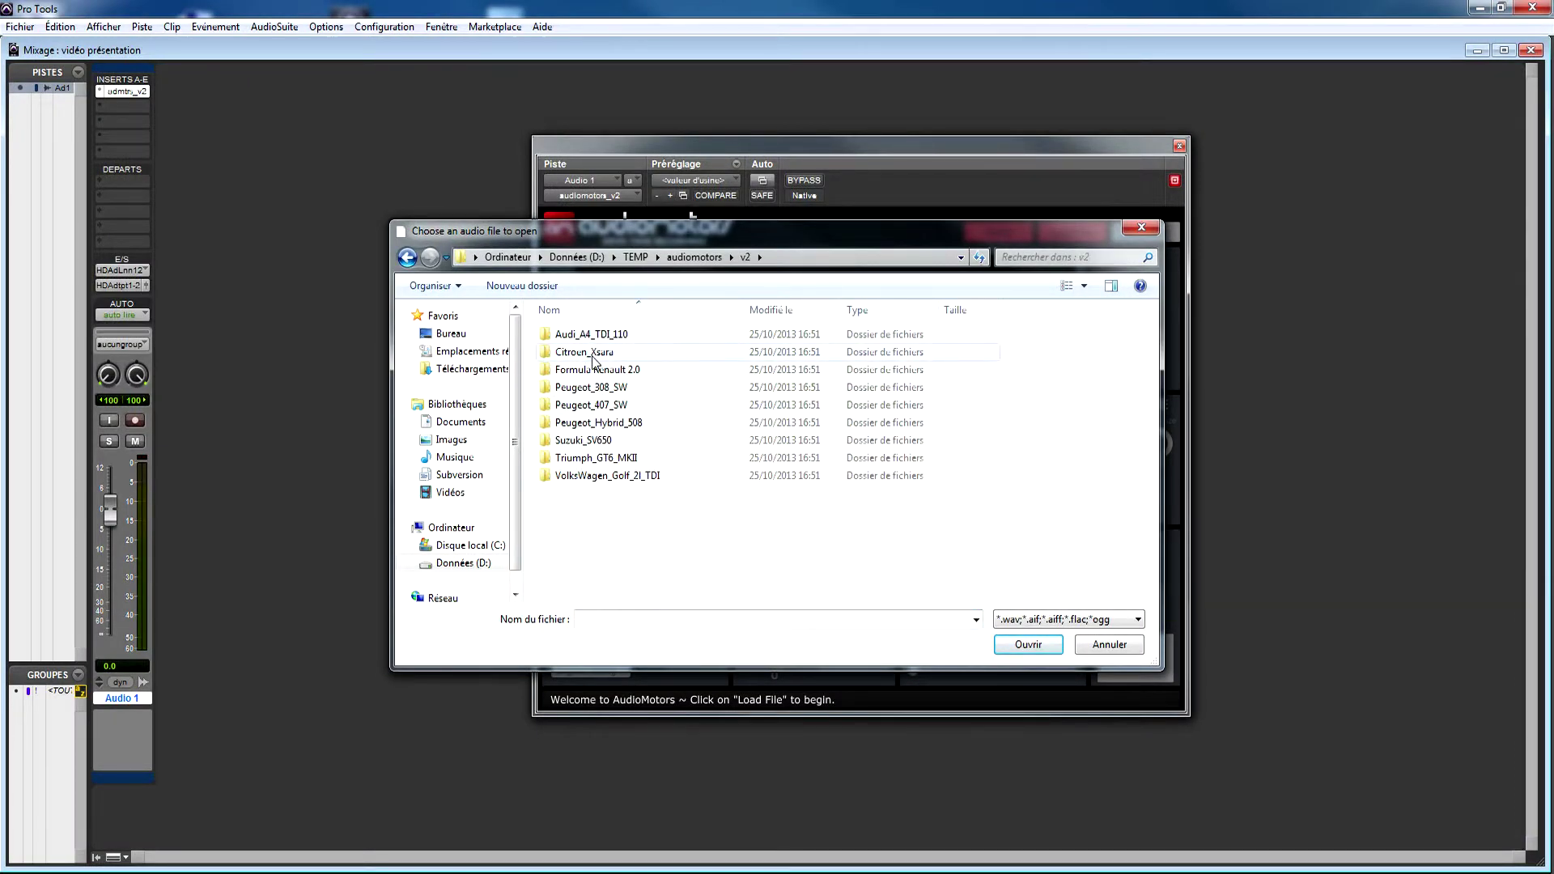
double_click(595, 352)
double_click(595, 473)
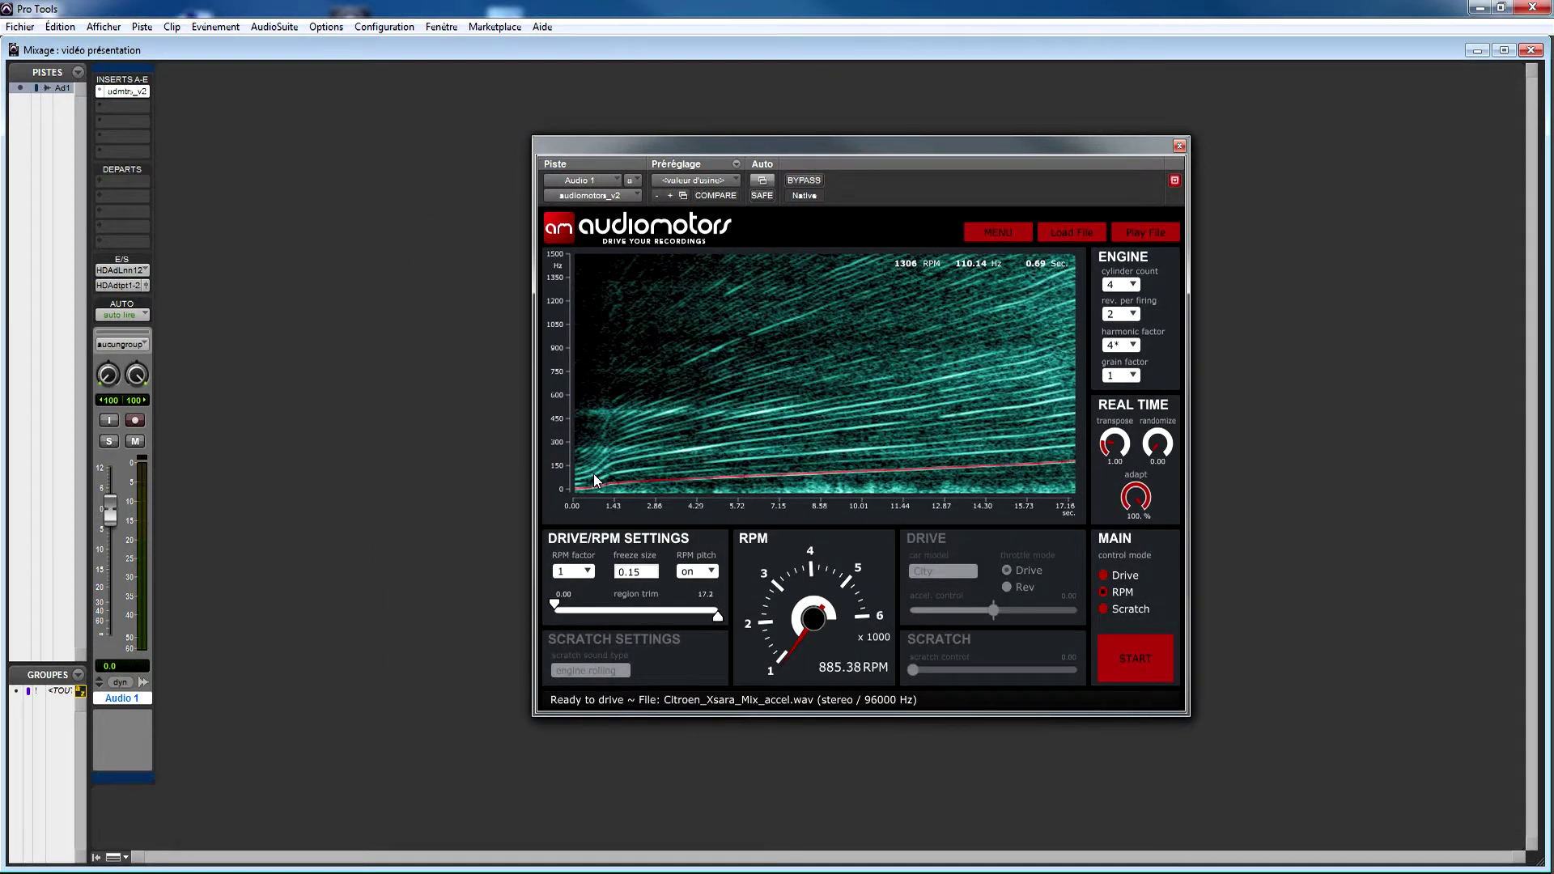
Play and stop the original engine recording, then select Drive as the main control mode.
left_click(1149, 238)
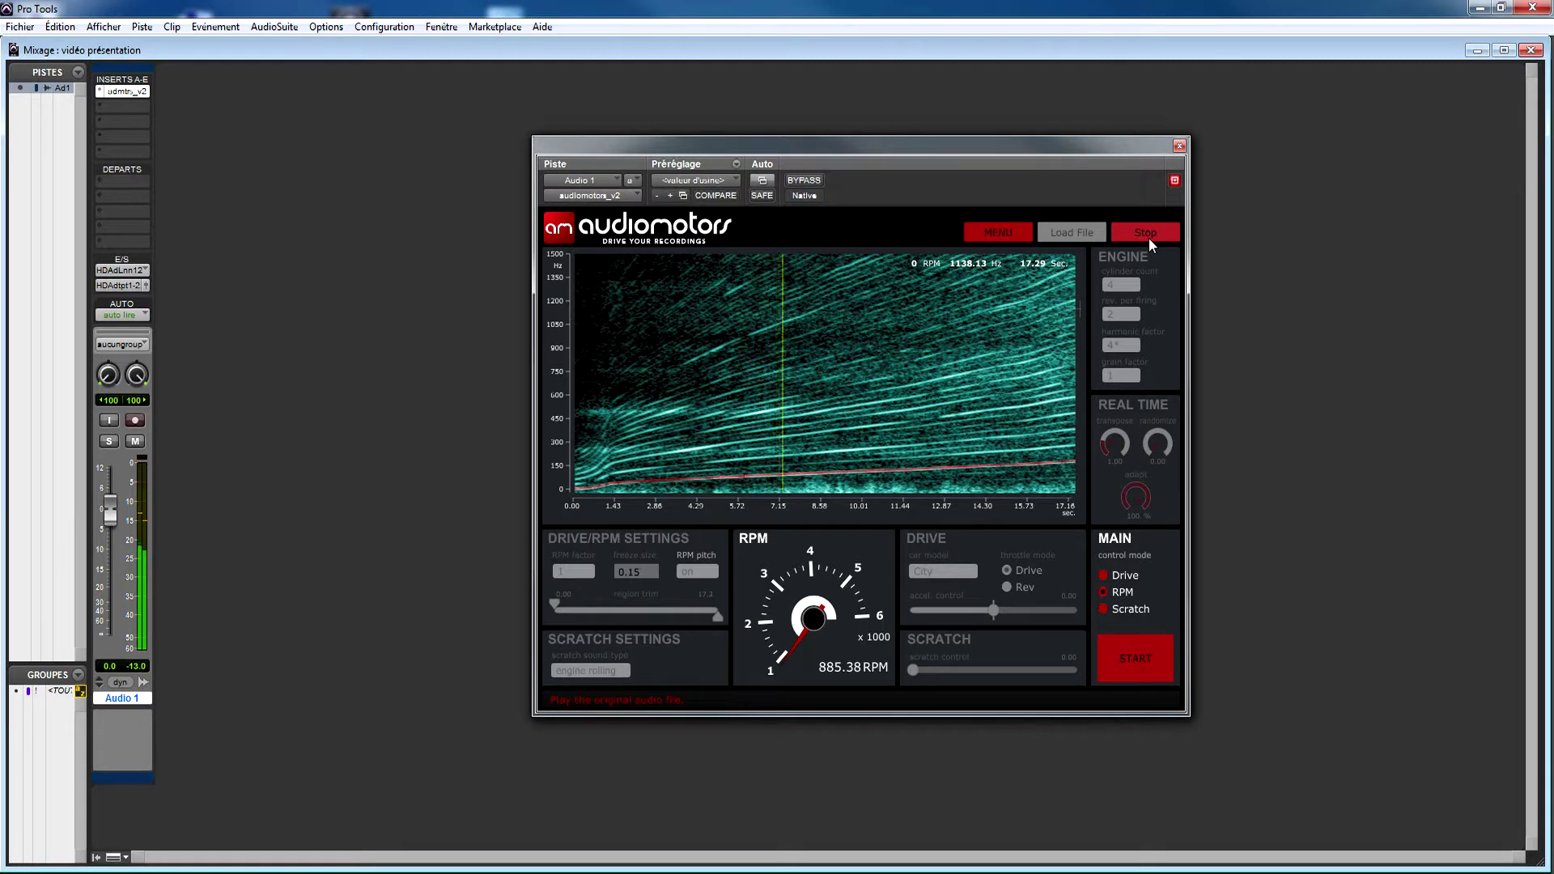
left_click(1148, 238)
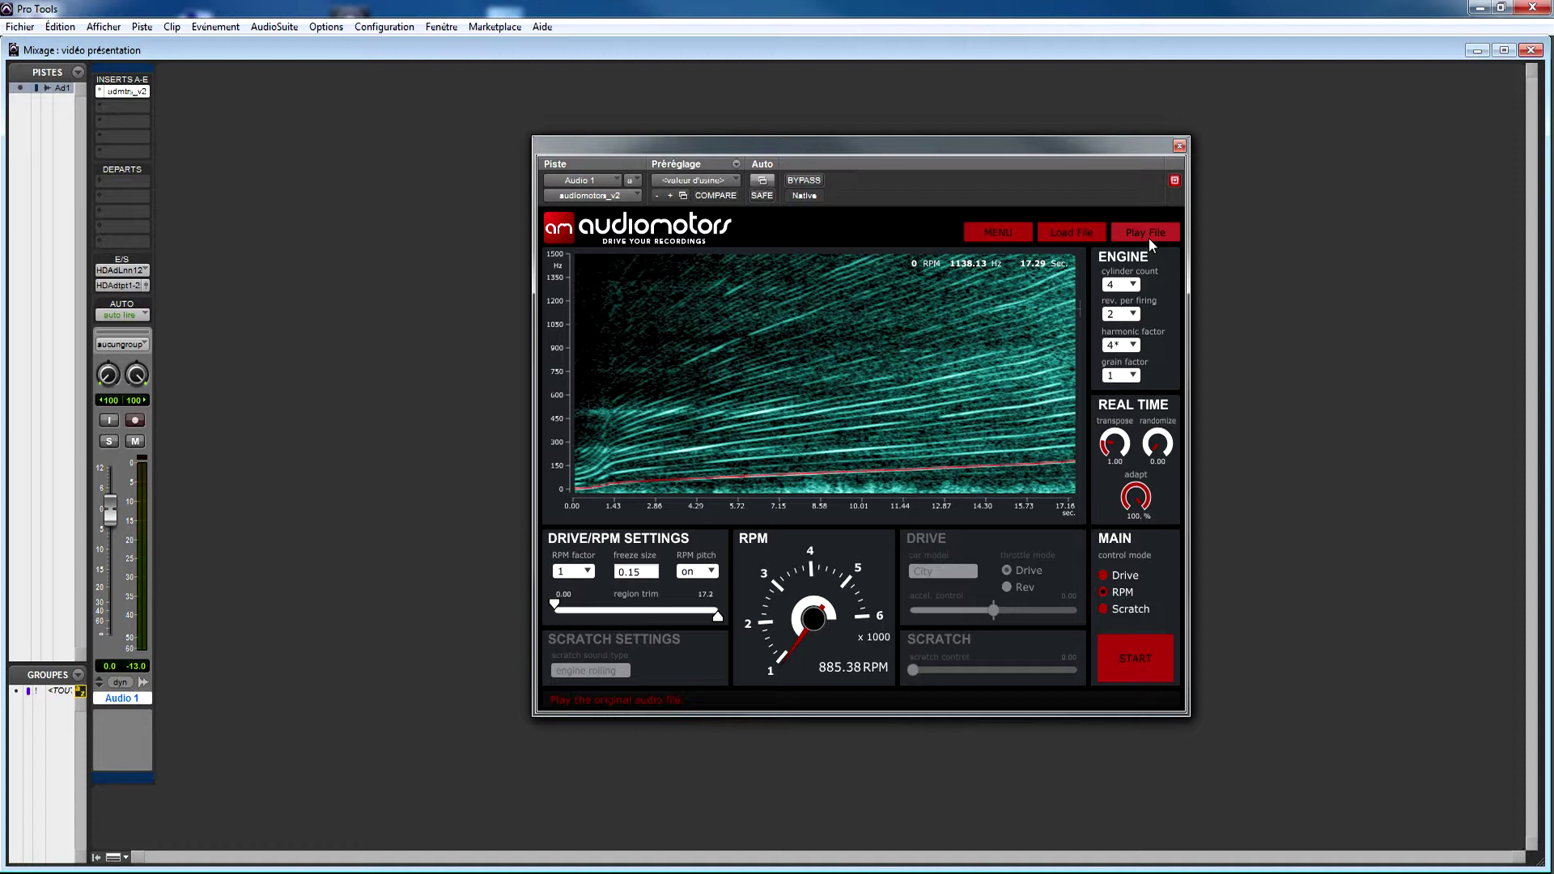
left_click(1105, 576)
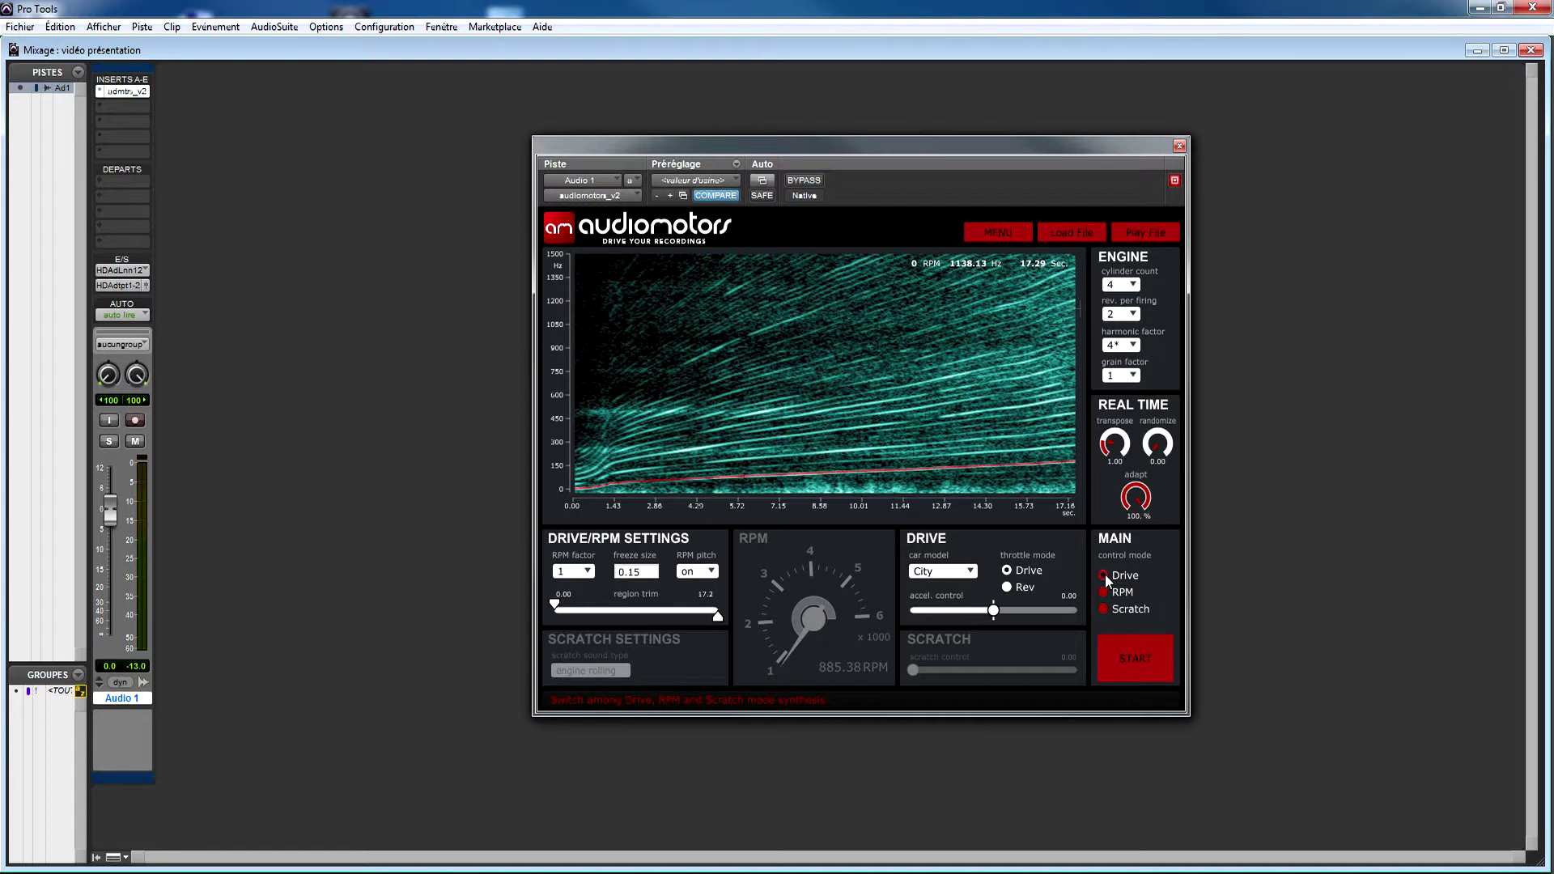
Start drive synthesis, accelerate to about half throttle, then decelerate to -1.00.
left_click(1116, 651)
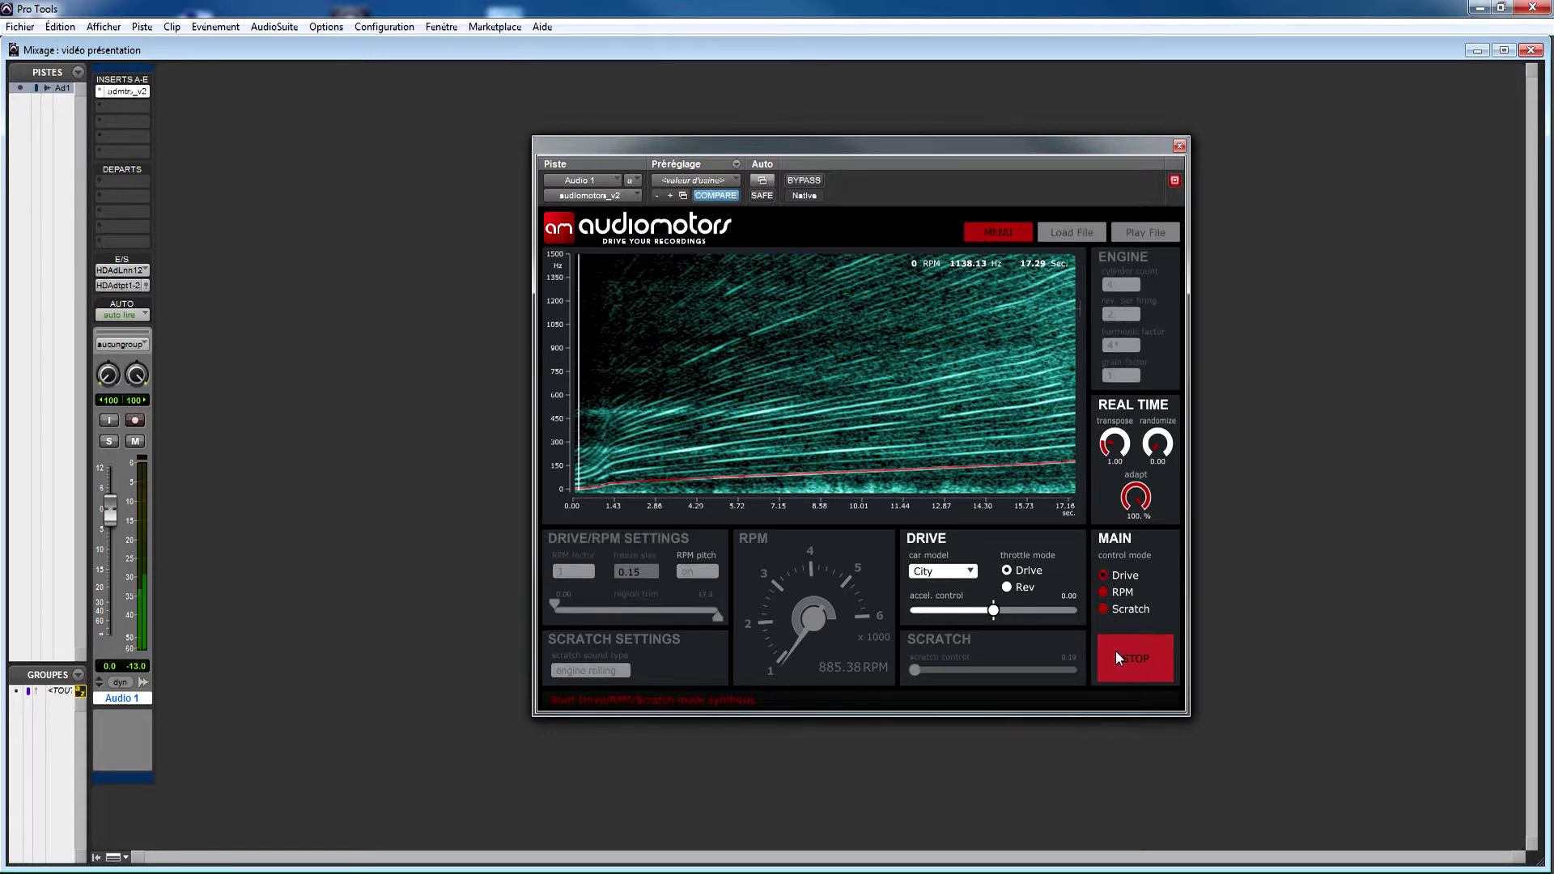
left_click_drag(993, 612, 1034, 608)
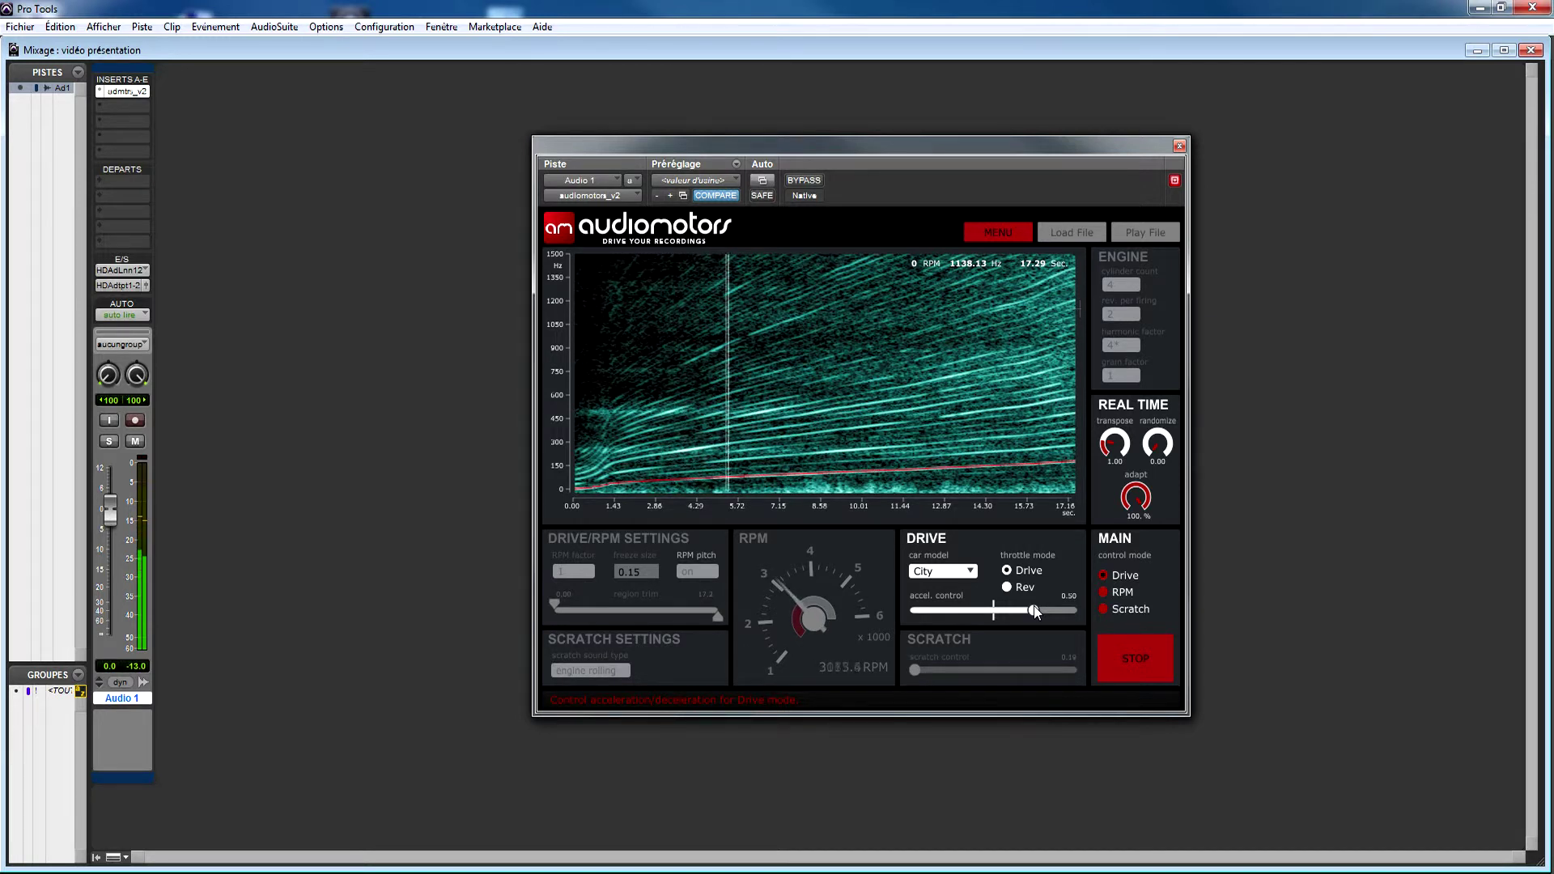
mouse_move(1033, 608)
left_mouse_down()
mouse_move(983, 610)
mouse_move(1032, 617)
left_mouse_up()
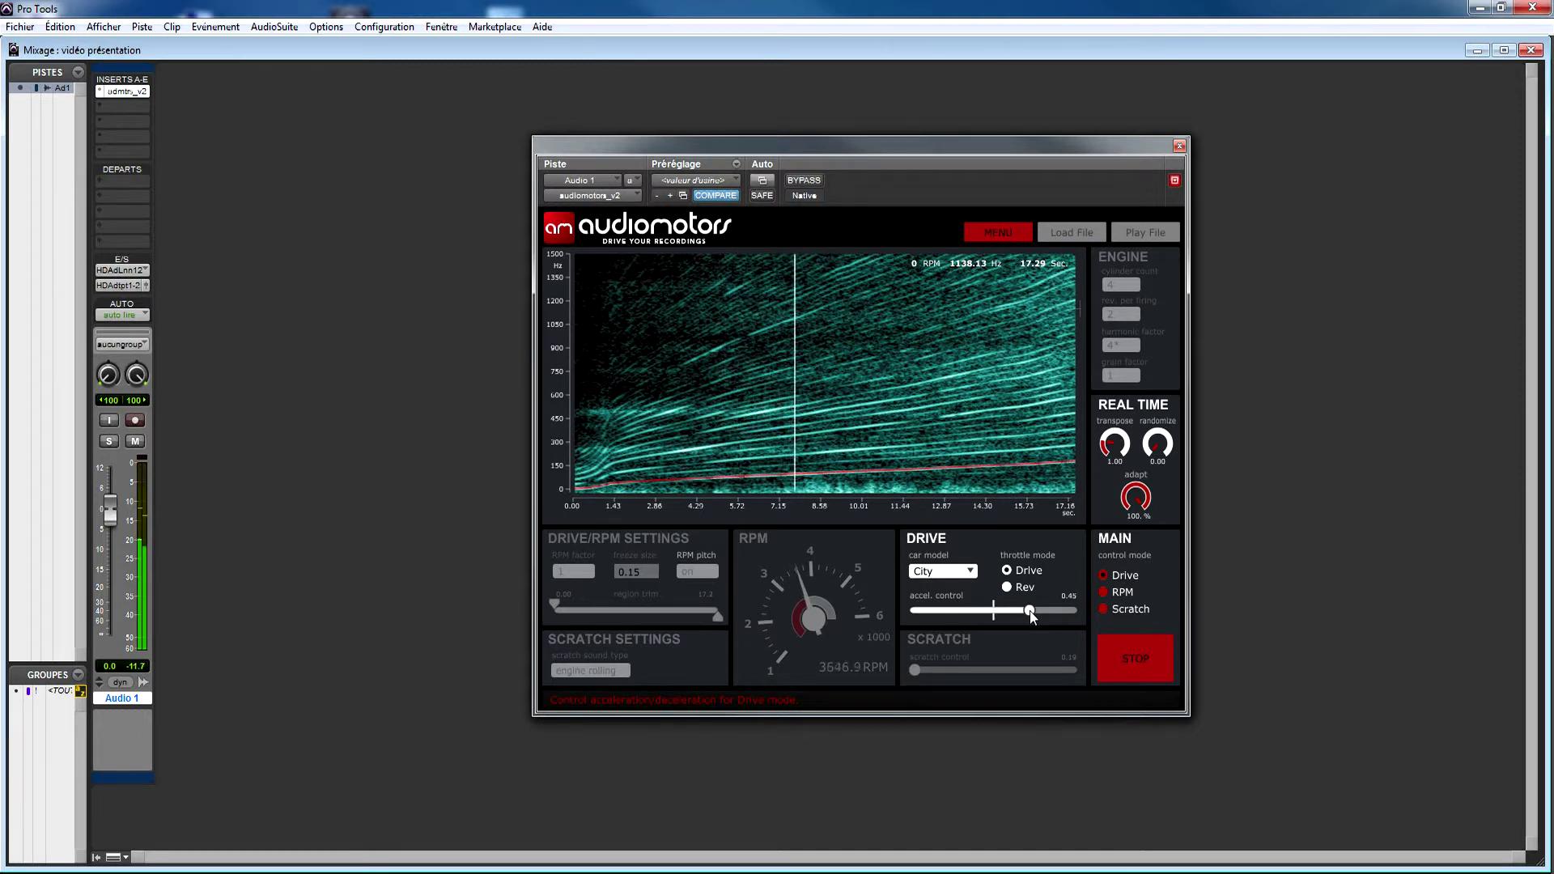
left_click_drag(1031, 611, 911, 615)
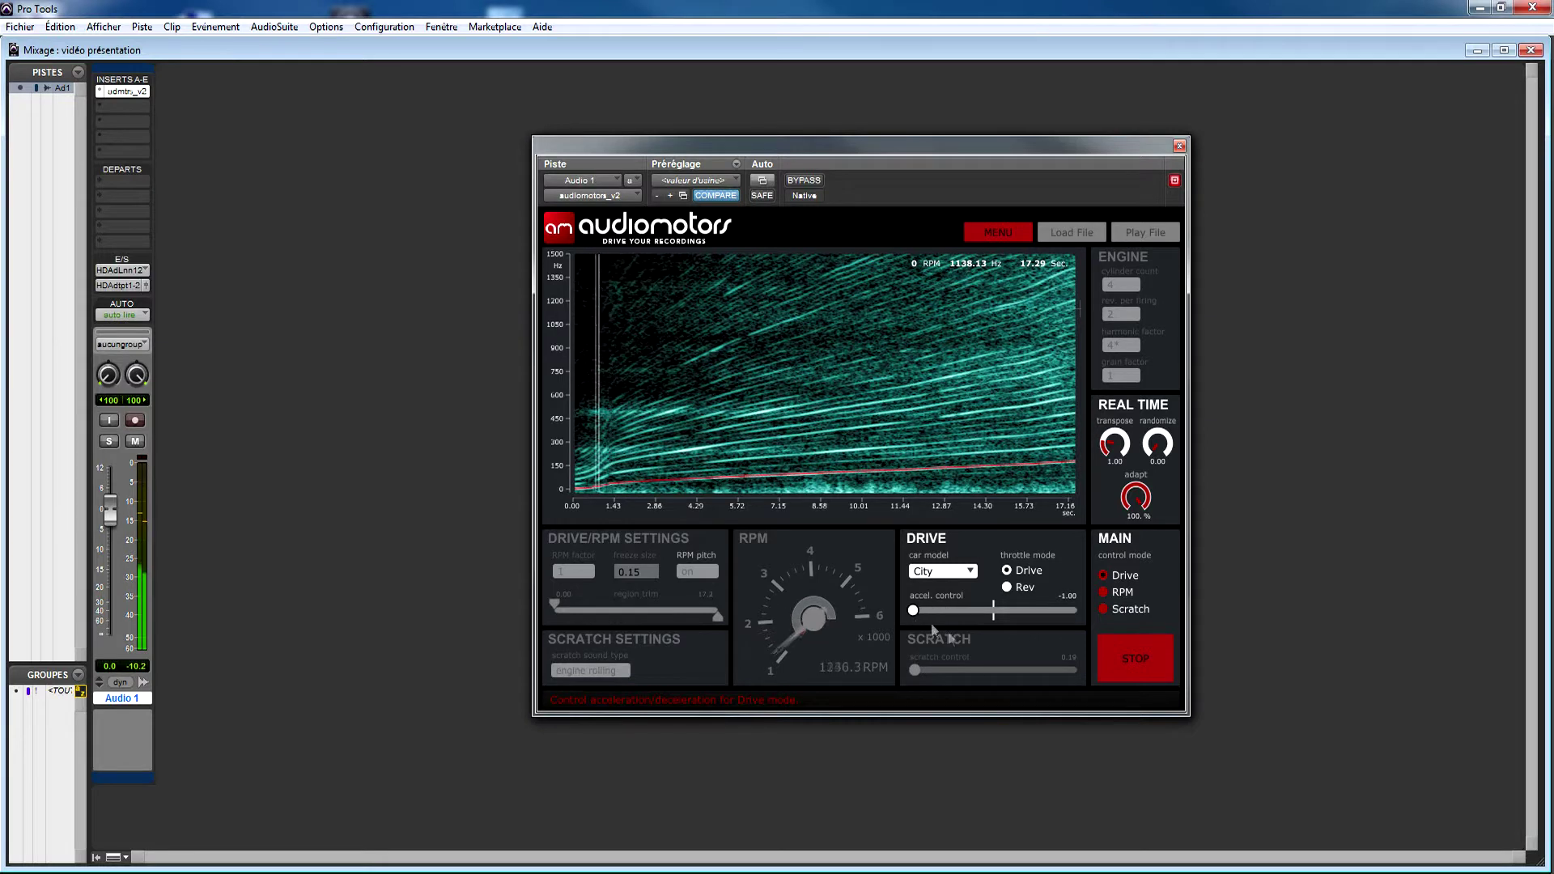
Restart synthesis, push acceleration to about 0.68, then release it to -1.00.
left_click(1114, 667)
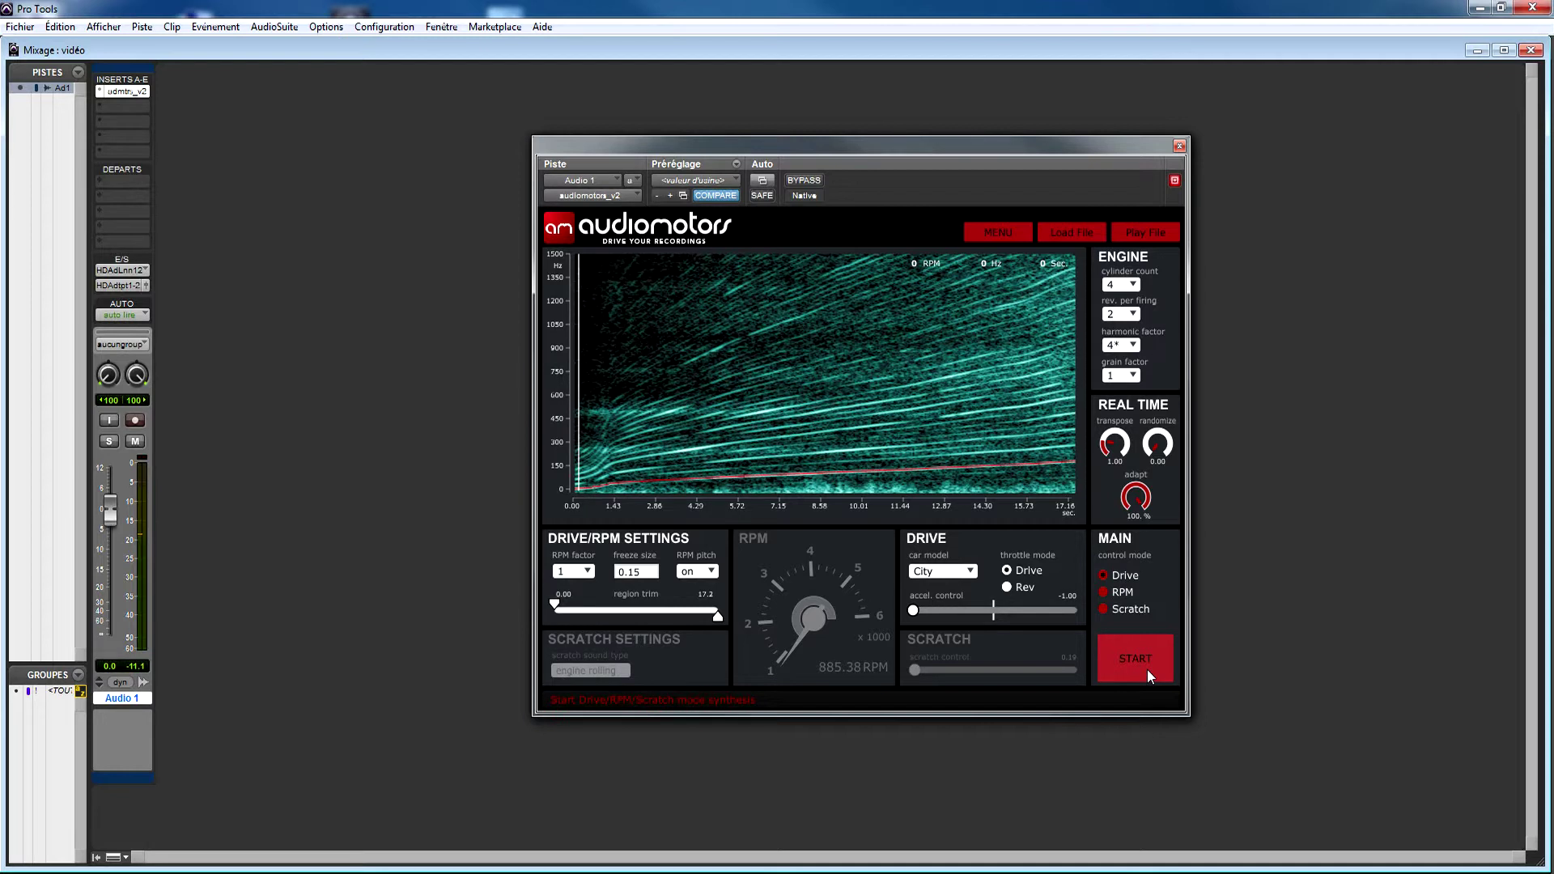
left_click(1148, 668)
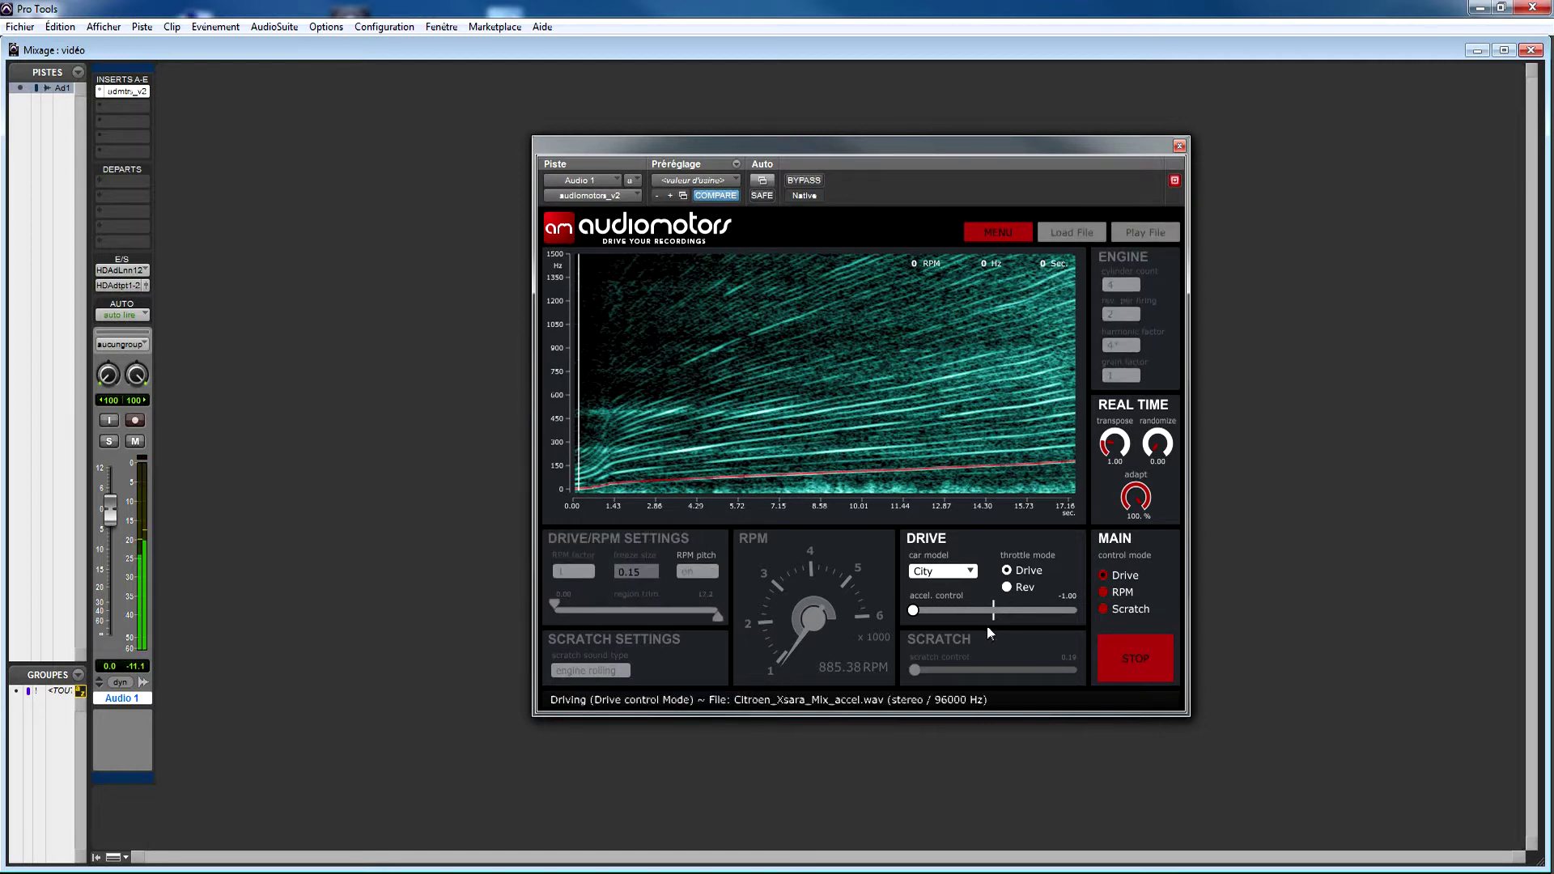
left_click_drag(969, 610, 1049, 612)
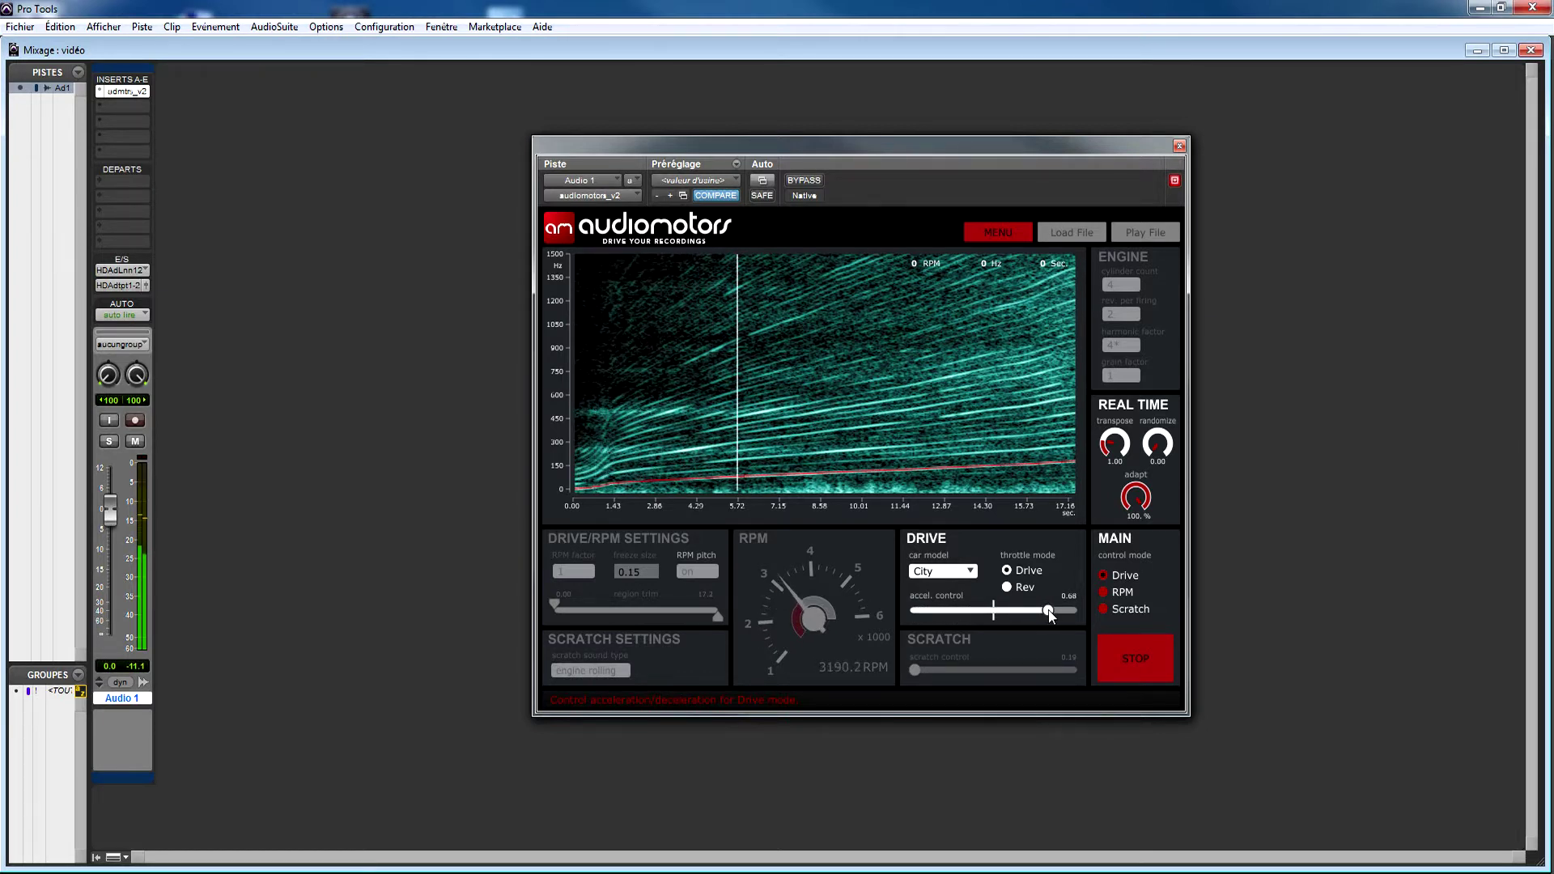
left_click_drag(1049, 614, 819, 623)
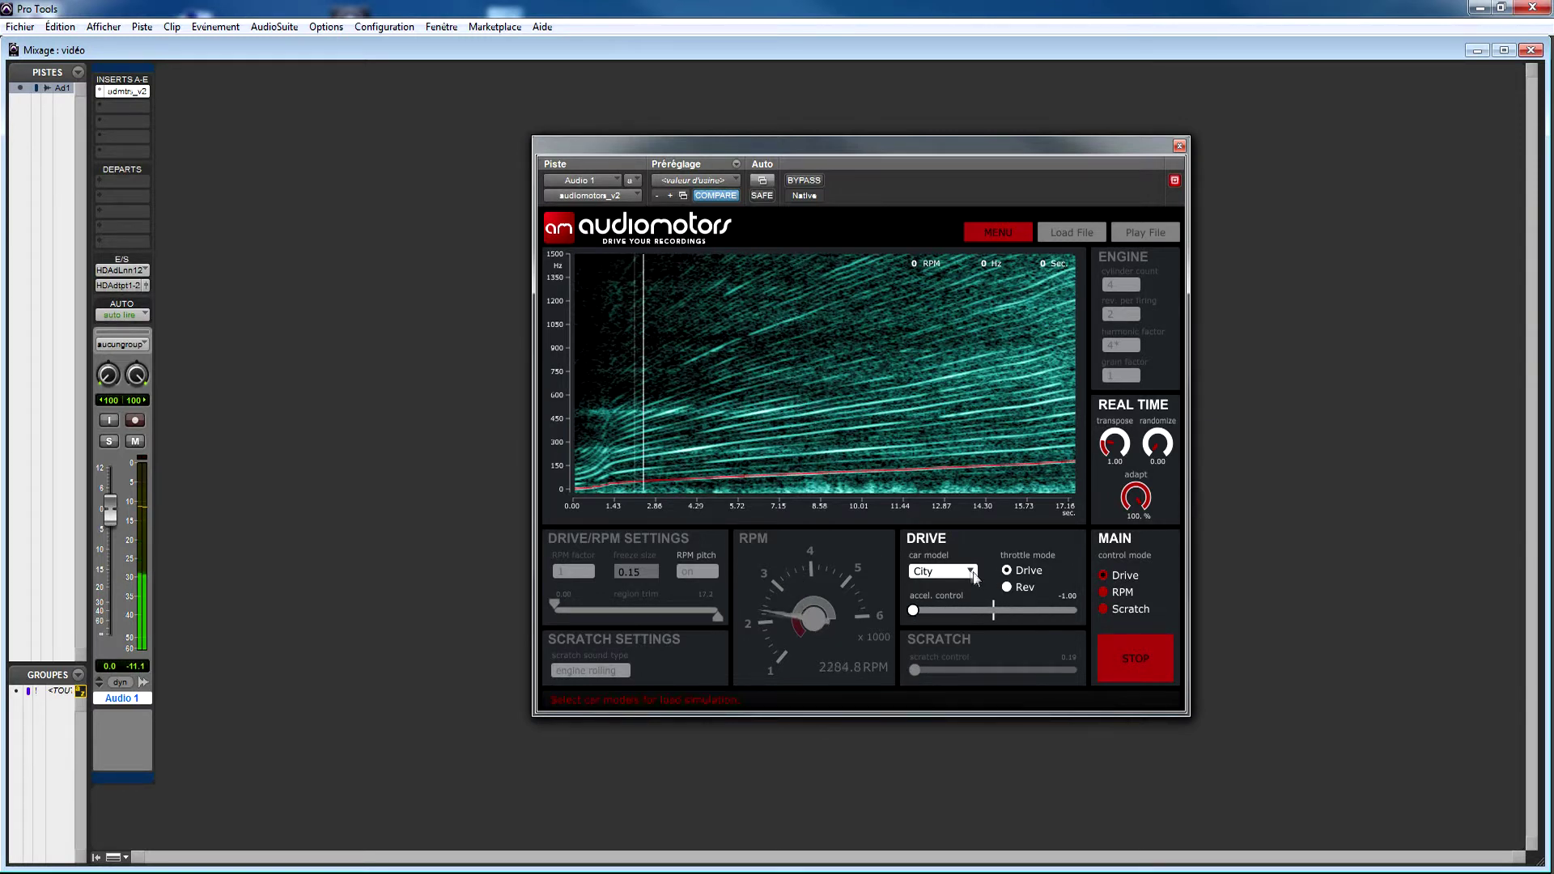
Switch the car model to Formula 1, accelerate, then fully release the throttle.
left_click(947, 571)
left_click(943, 687)
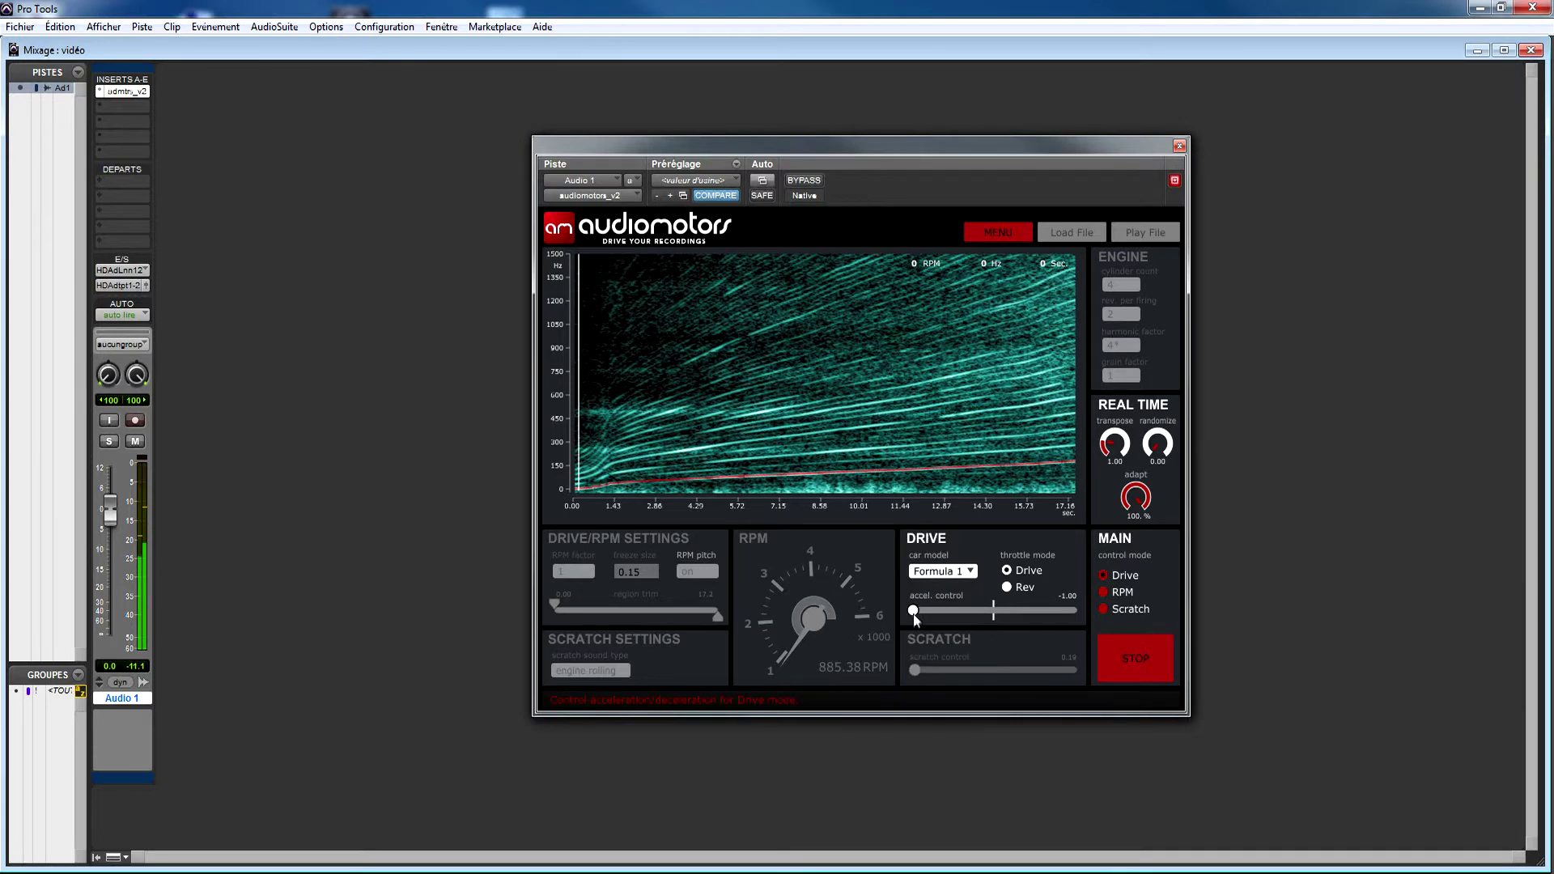
left_click_drag(959, 612, 1051, 615)
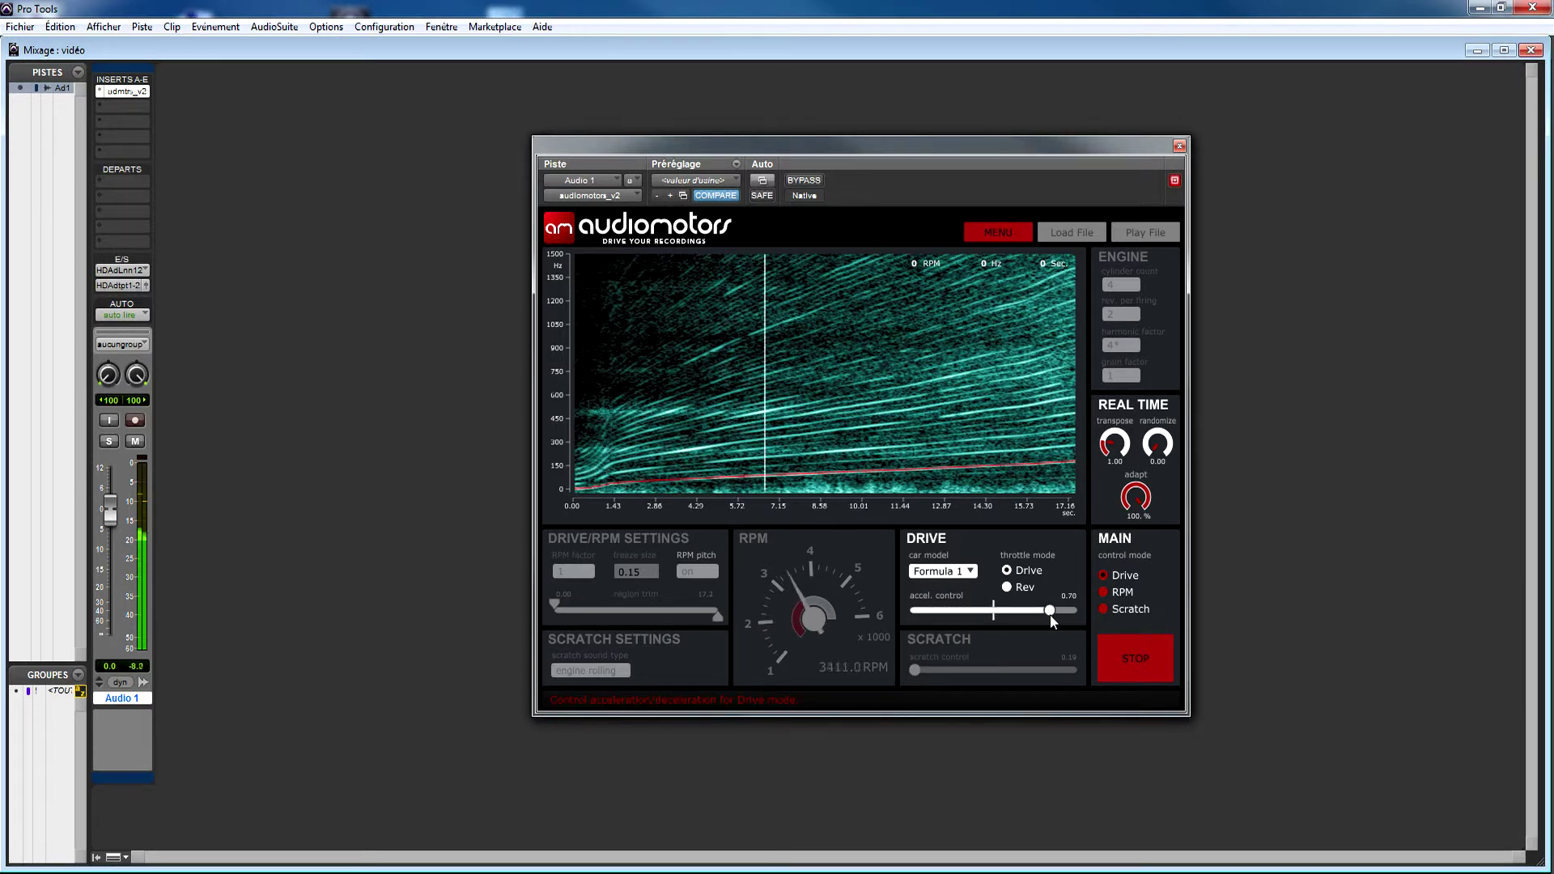
left_click_drag(1051, 614, 721, 633)
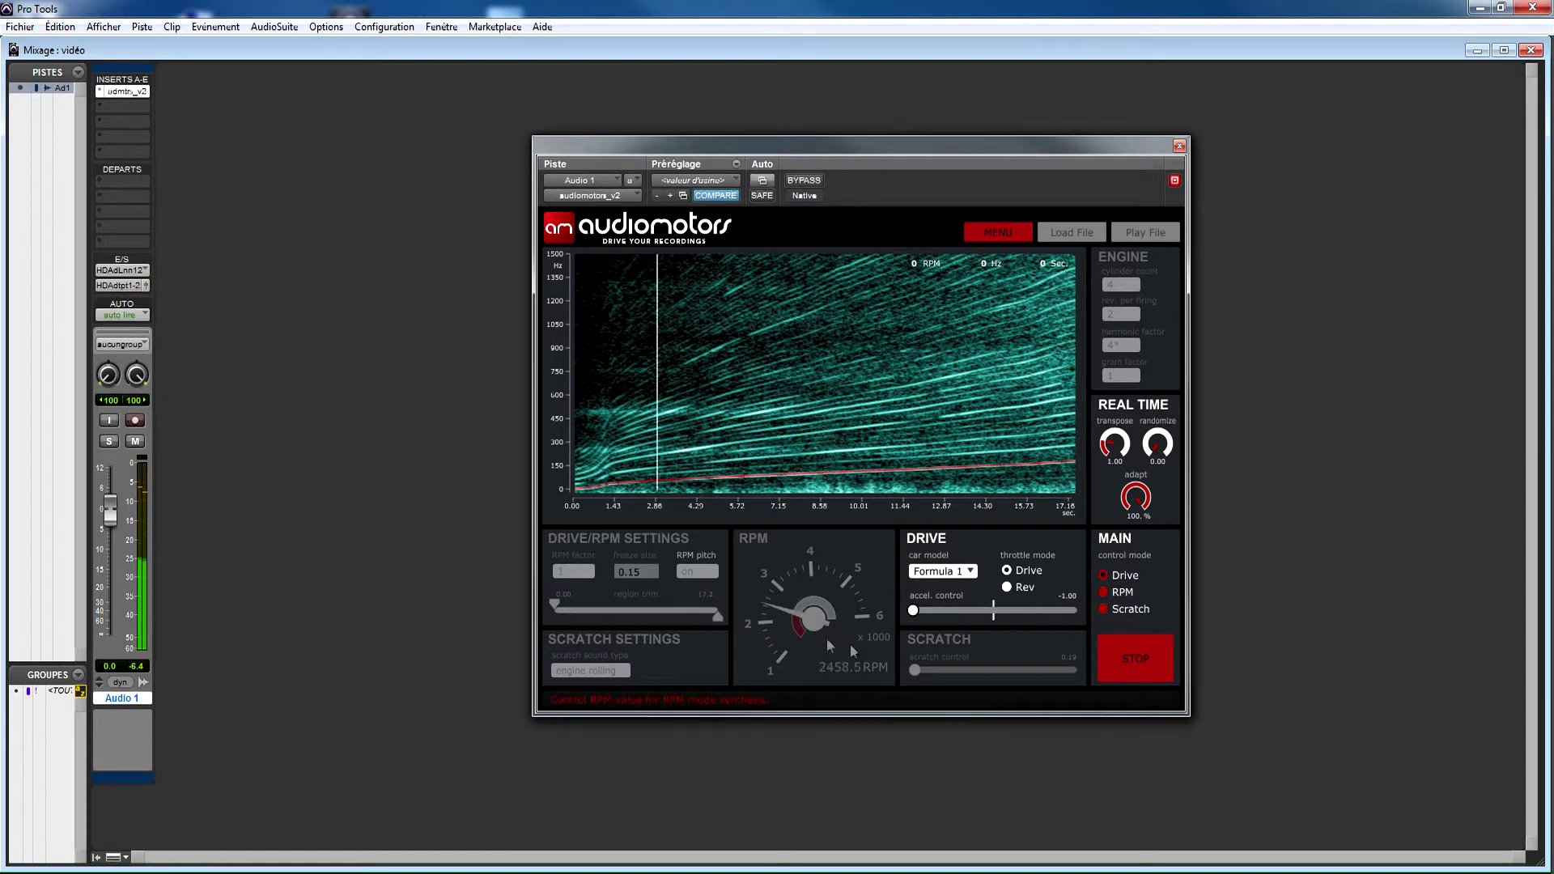
Choose the City car model in Rev throttle mode, rev it, then cut back to idle.
left_click(943, 571)
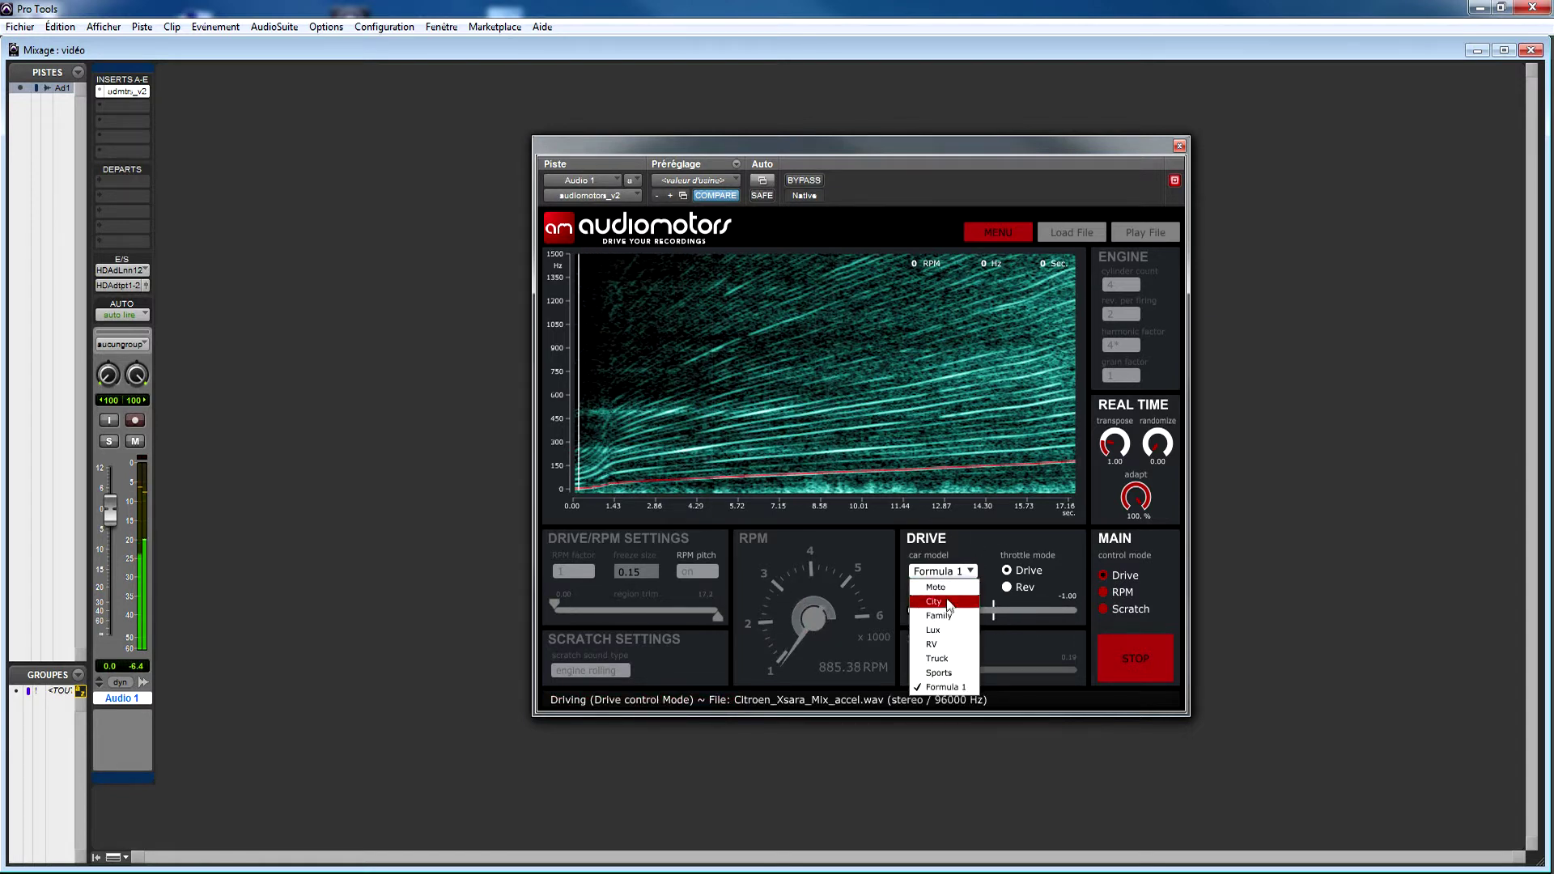
left_click(939, 611)
left_click(1007, 587)
left_click_drag(913, 611, 1028, 613)
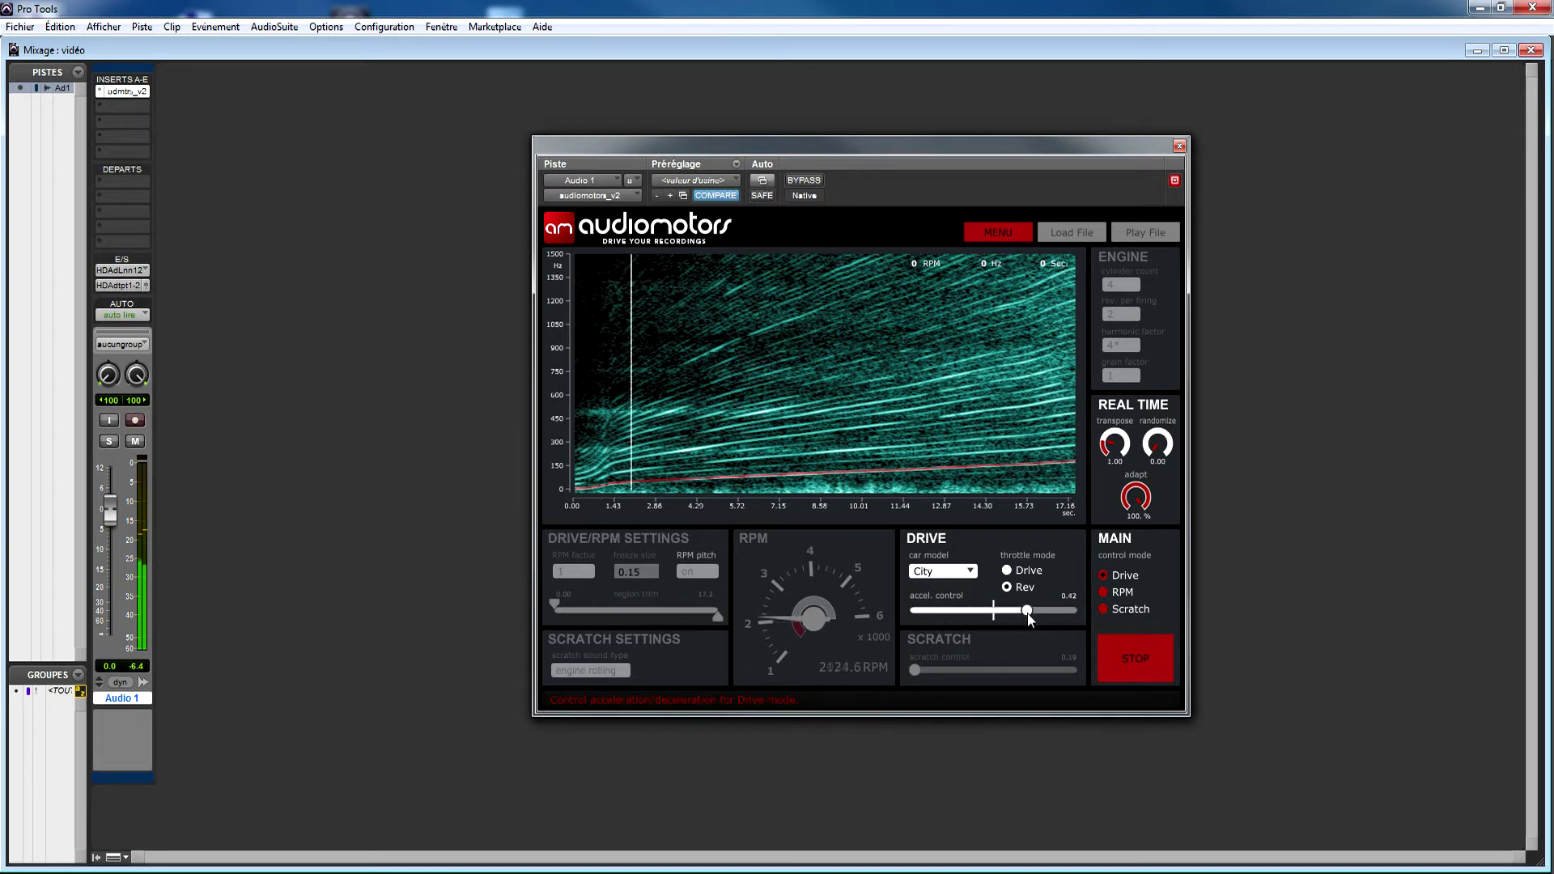
mouse_move(1028, 613)
left_mouse_down()
mouse_move(924, 619)
mouse_move(1023, 615)
left_mouse_up()
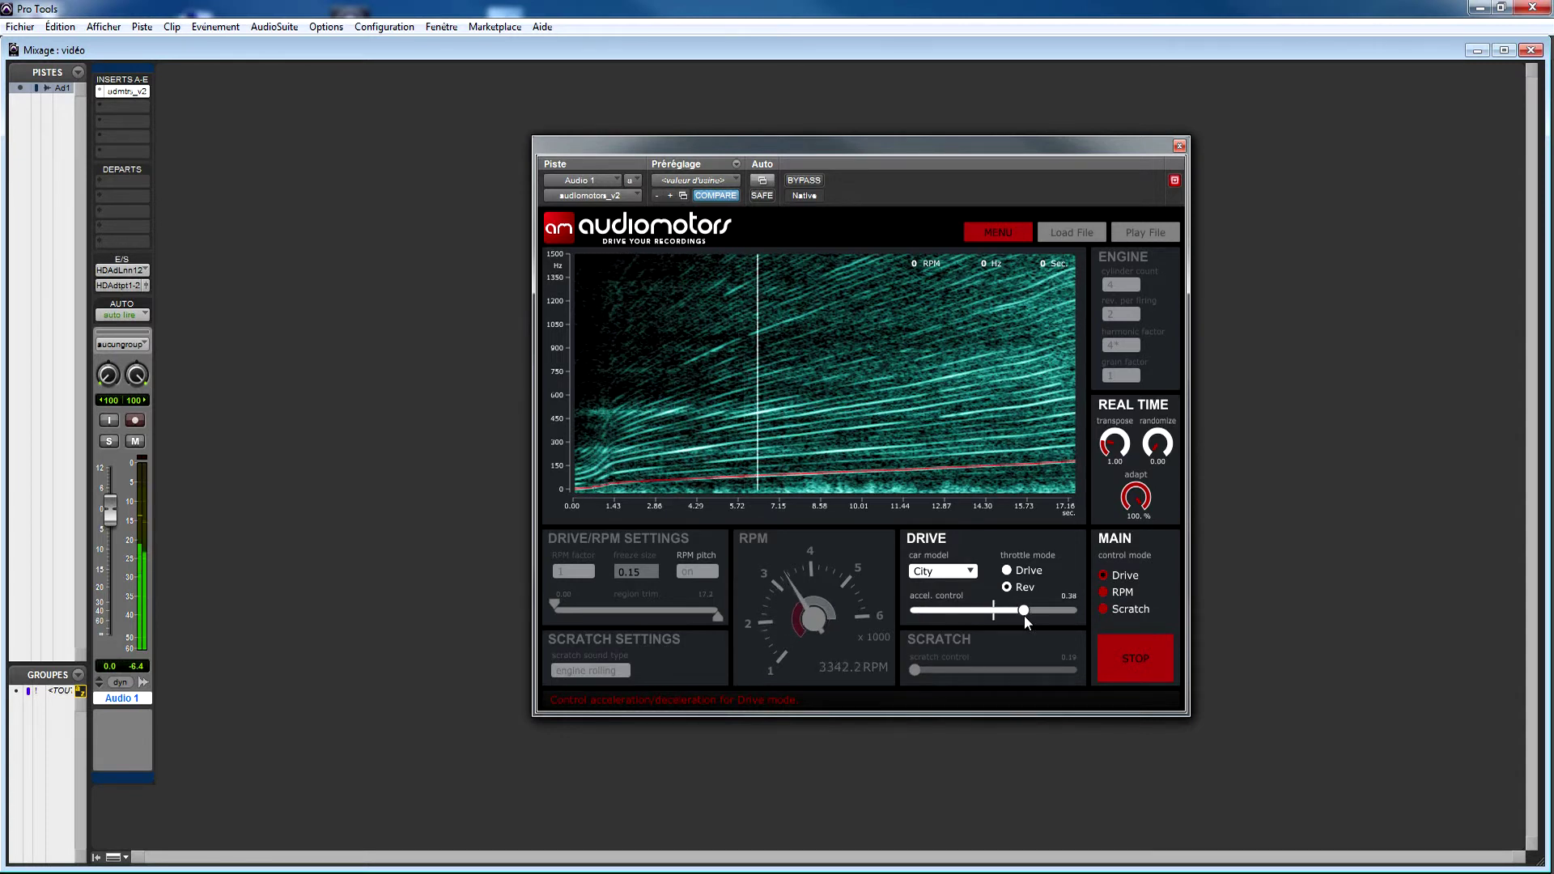
left_click_drag(1023, 615, 847, 613)
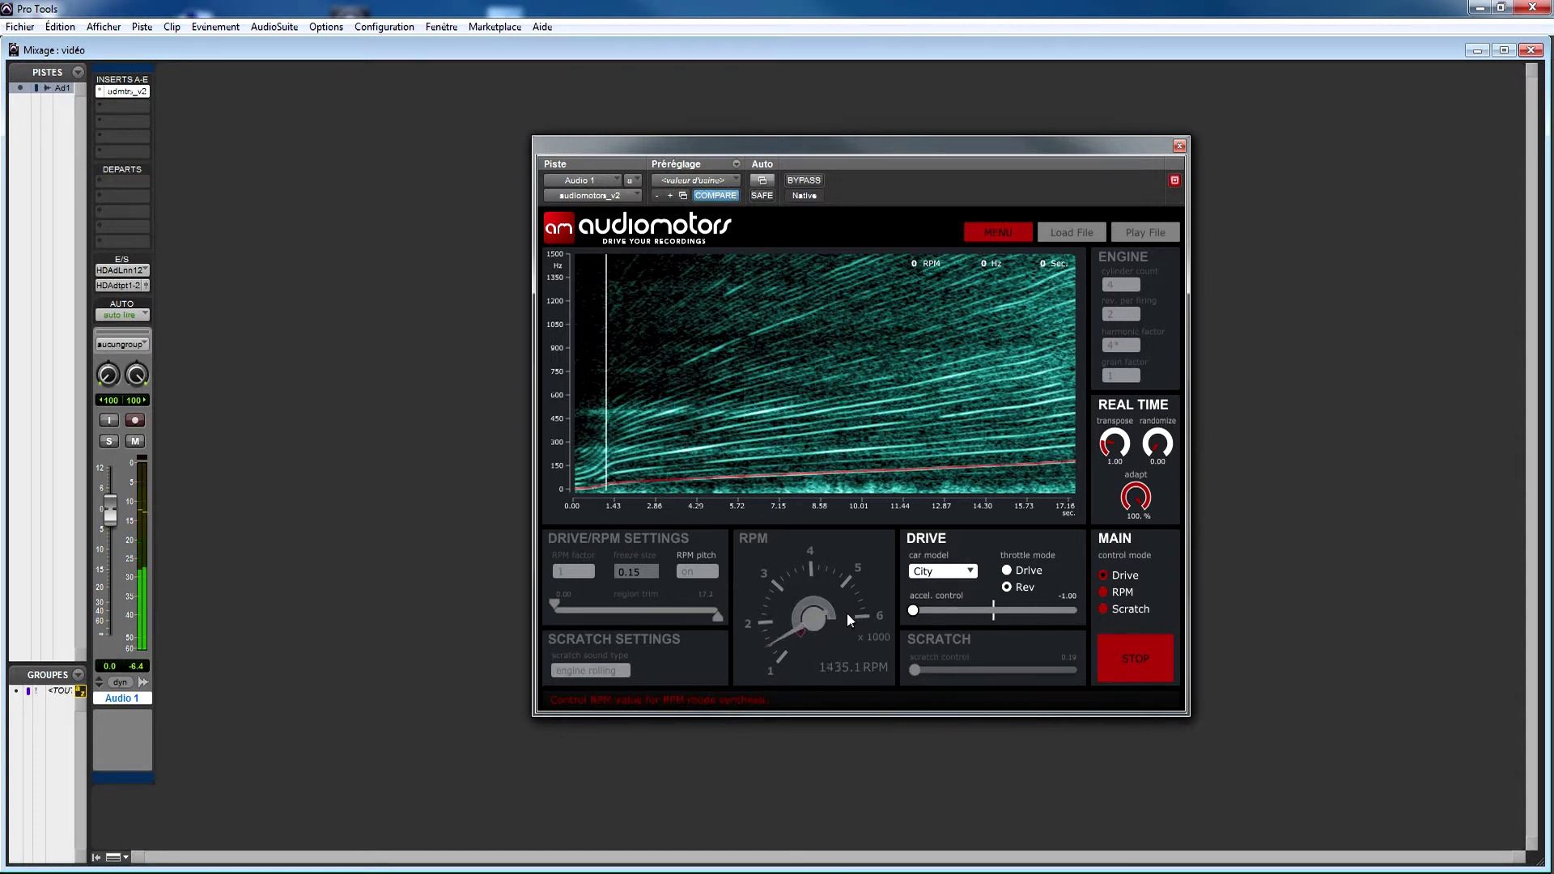
Return to Formula 1, rev the engine briefly, then stop synthesis.
left_click(968, 572)
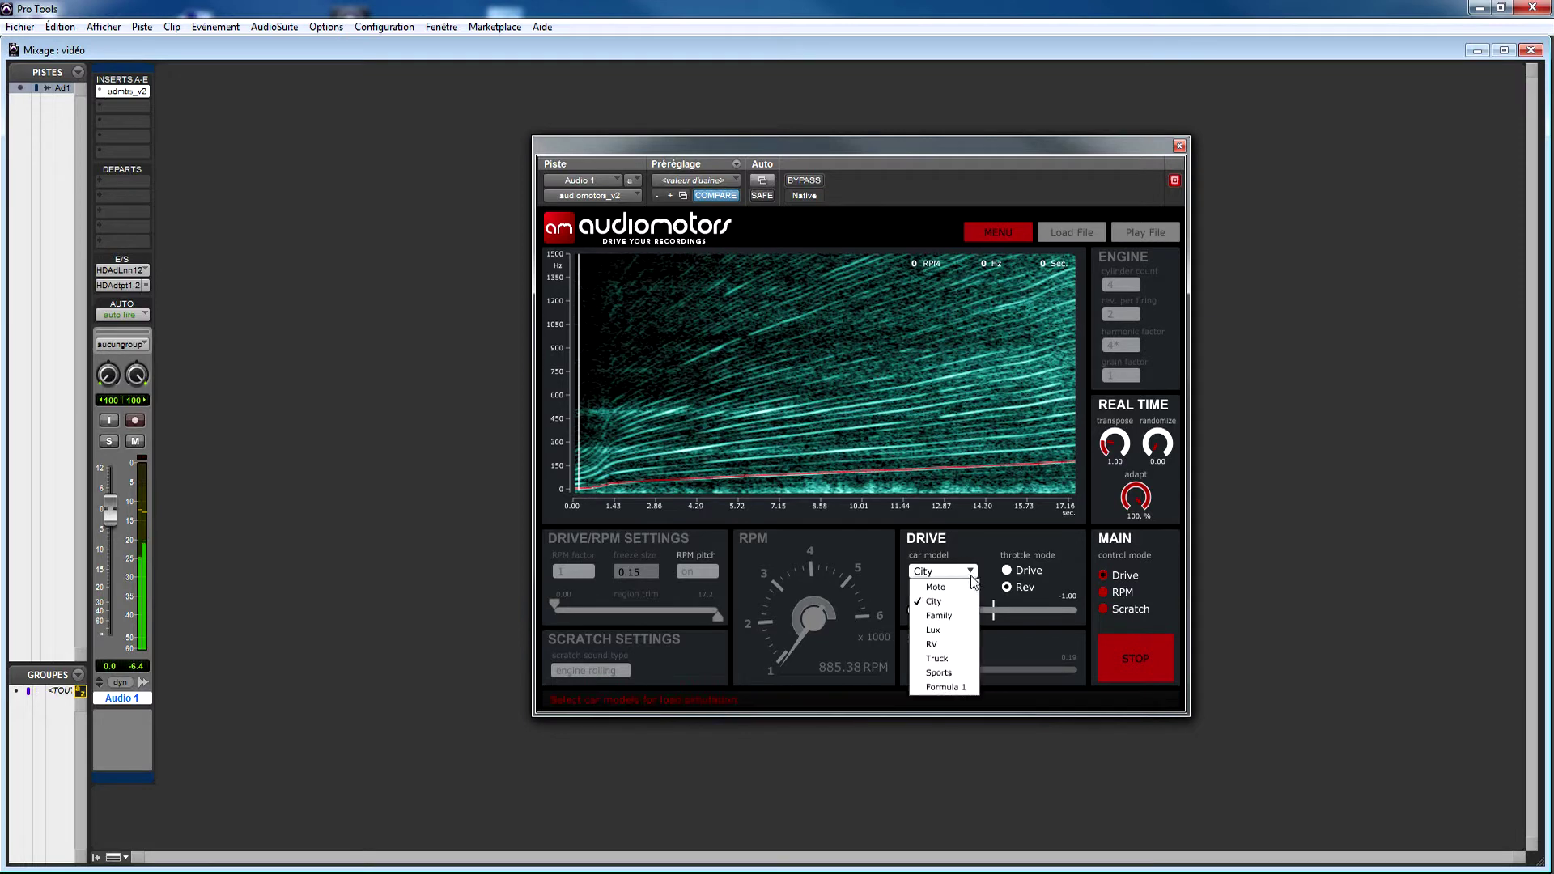
left_click(939, 690)
left_click_drag(988, 616, 906, 633)
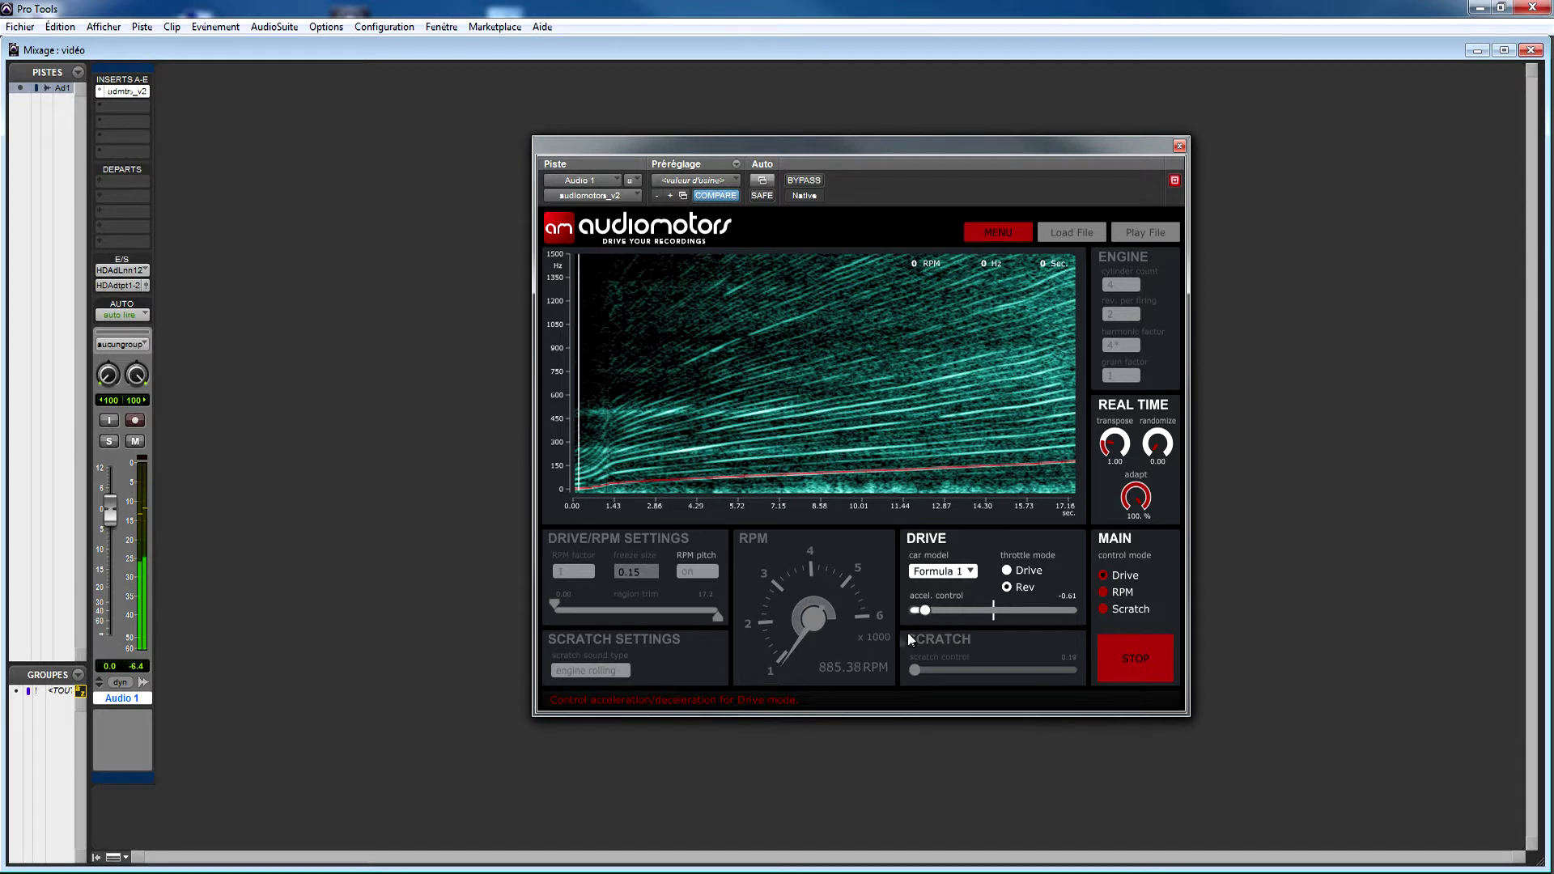
left_click(1124, 669)
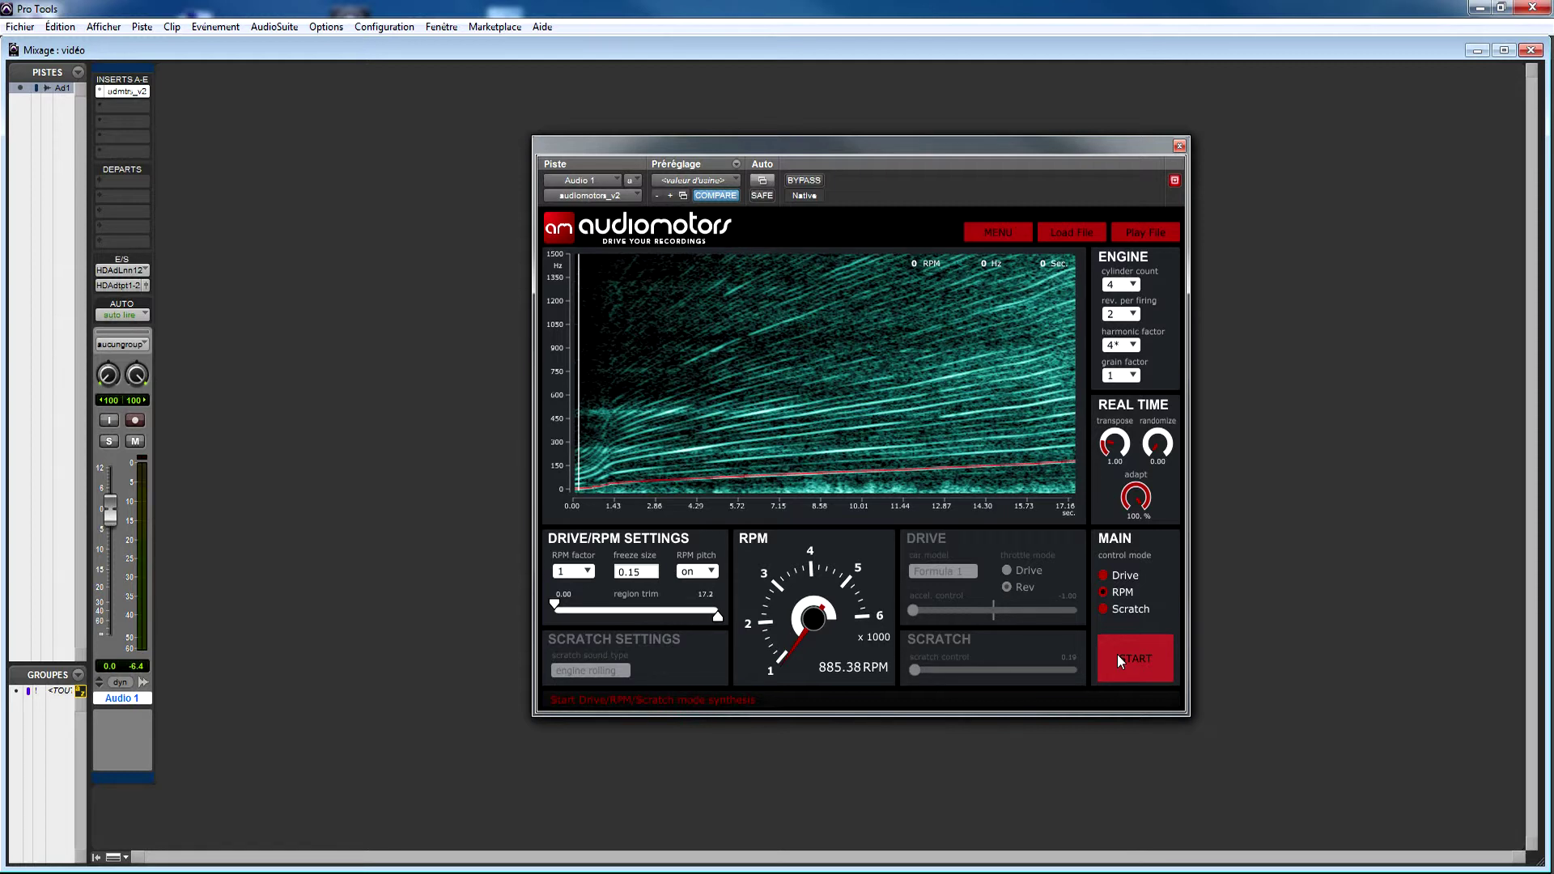
Run RPM-mode synthesis with the RPM knob raised to about 3164, then stop.
left_click(1121, 660)
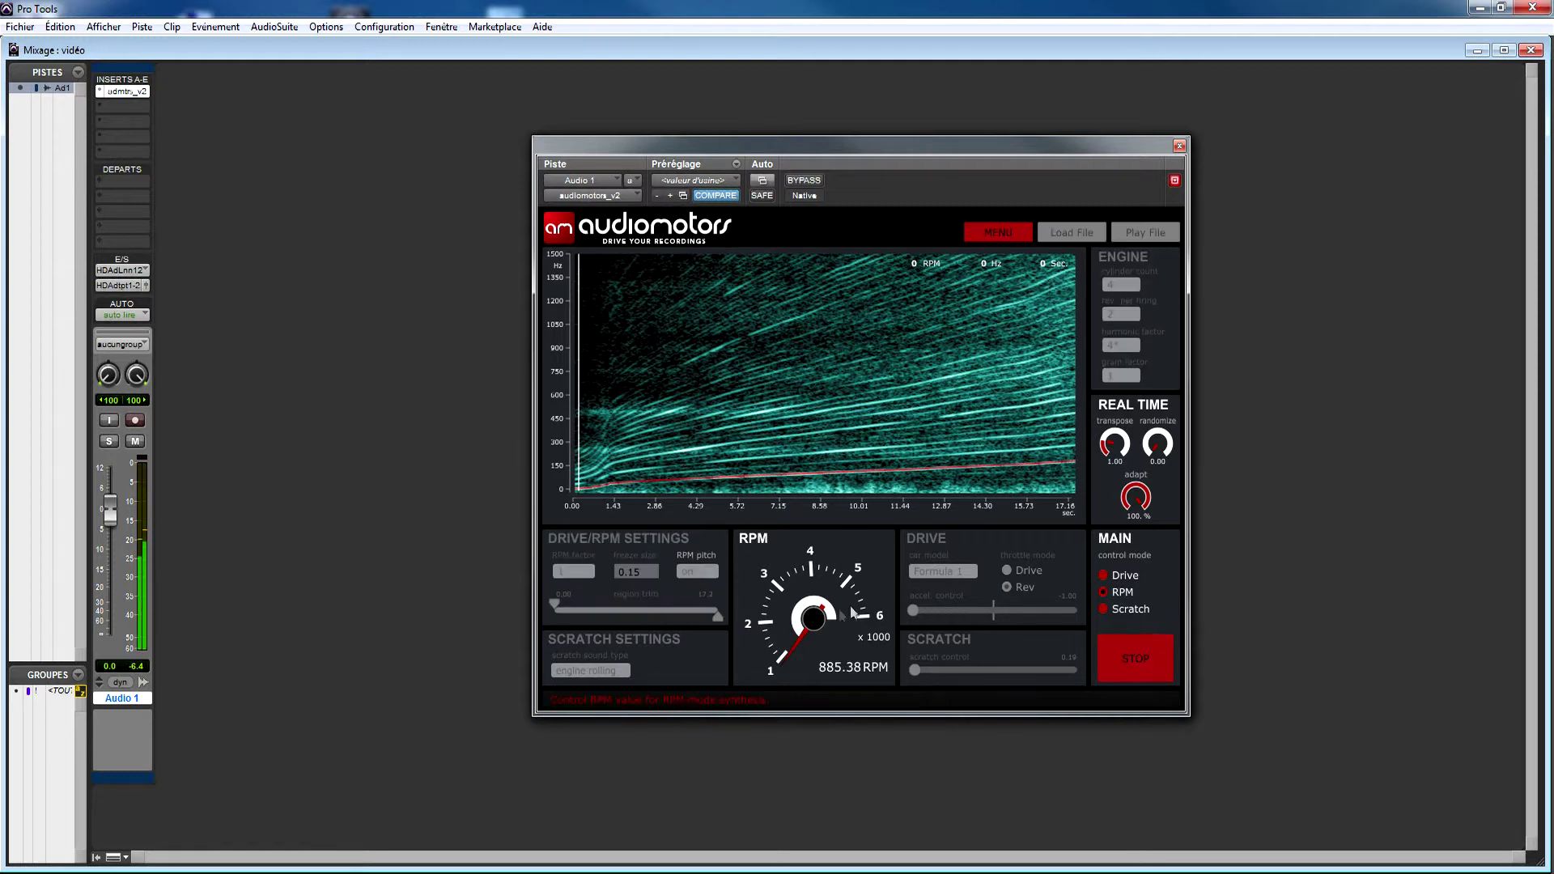
left_click_drag(800, 632, 839, 643)
left_click(1125, 670)
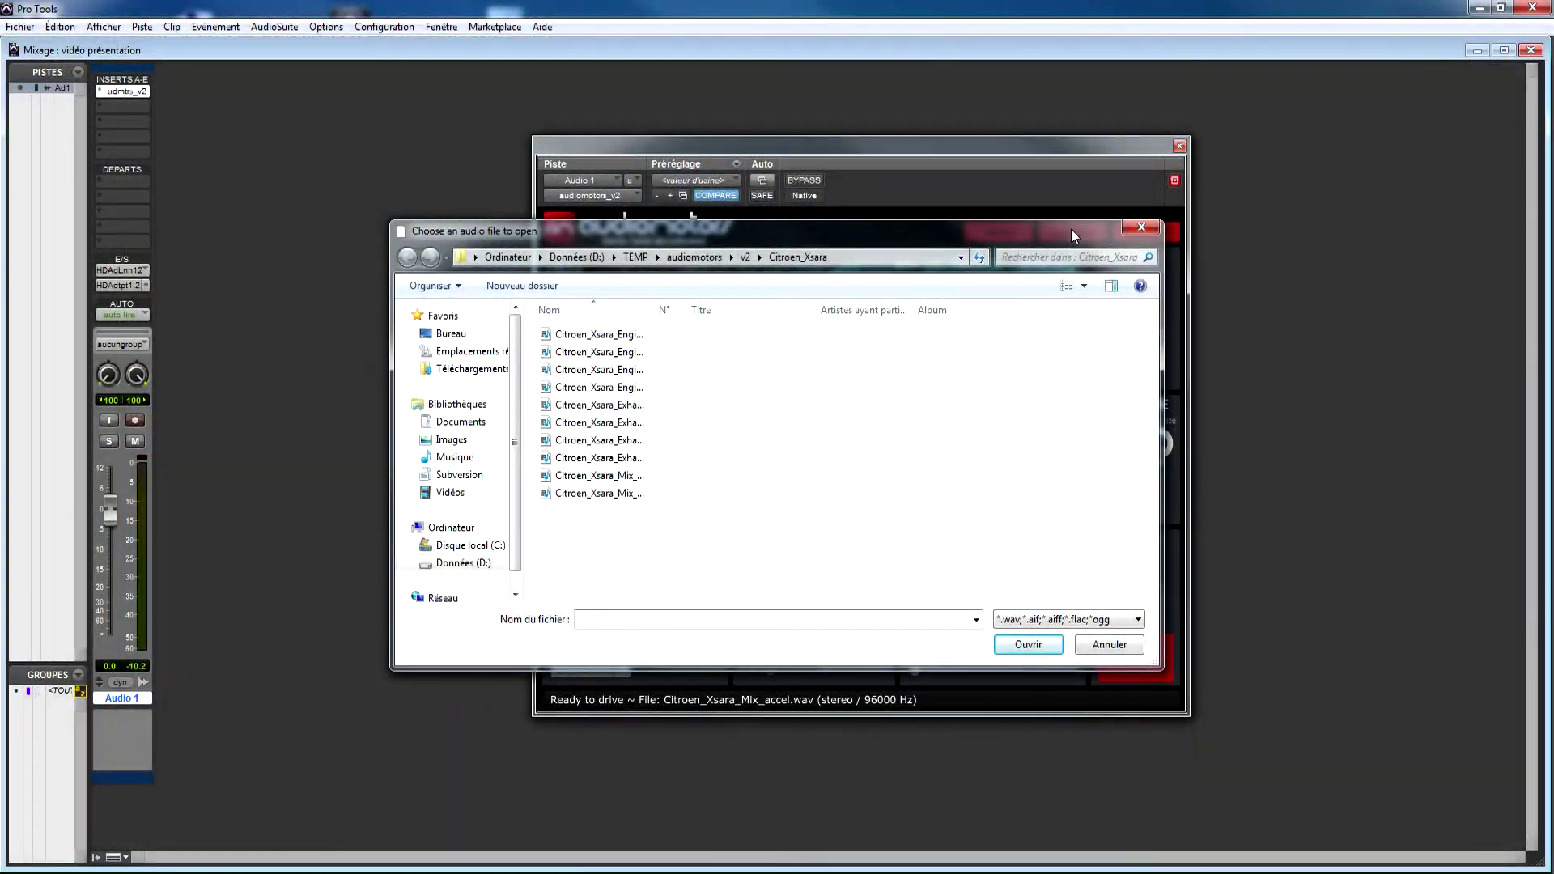
Load X00026S4.st.wav from the audiomotors folder into the plugin.
left_click(696, 261)
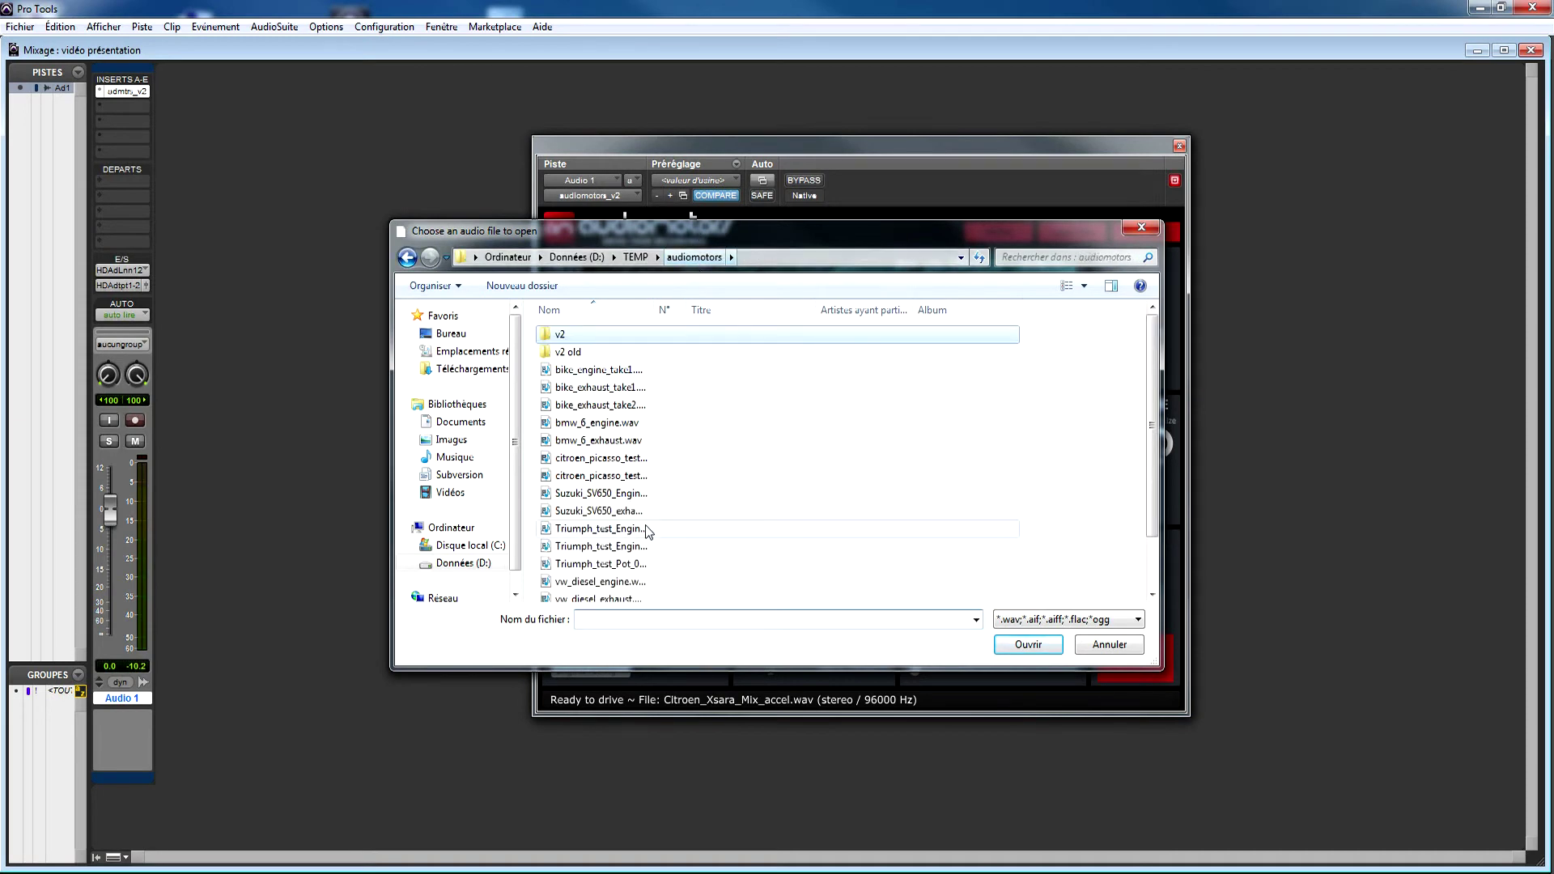
scroll(696, 454, "down", 2)
left_click(599, 441)
double_click(605, 591)
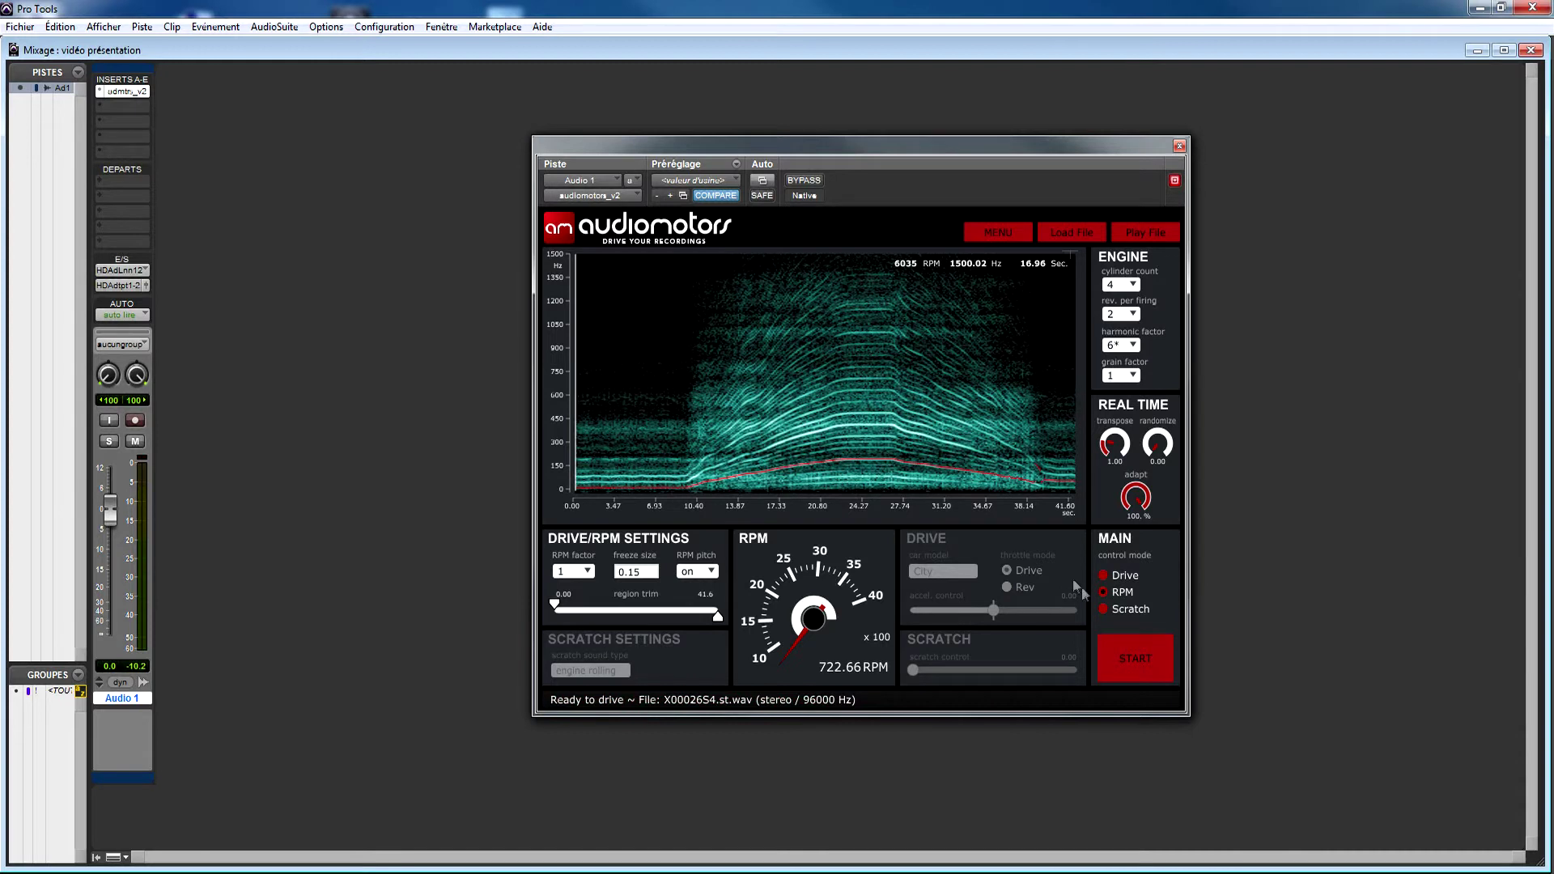
Synthesise the new recording with RPM raised to about 2012, then stop.
left_click(1129, 669)
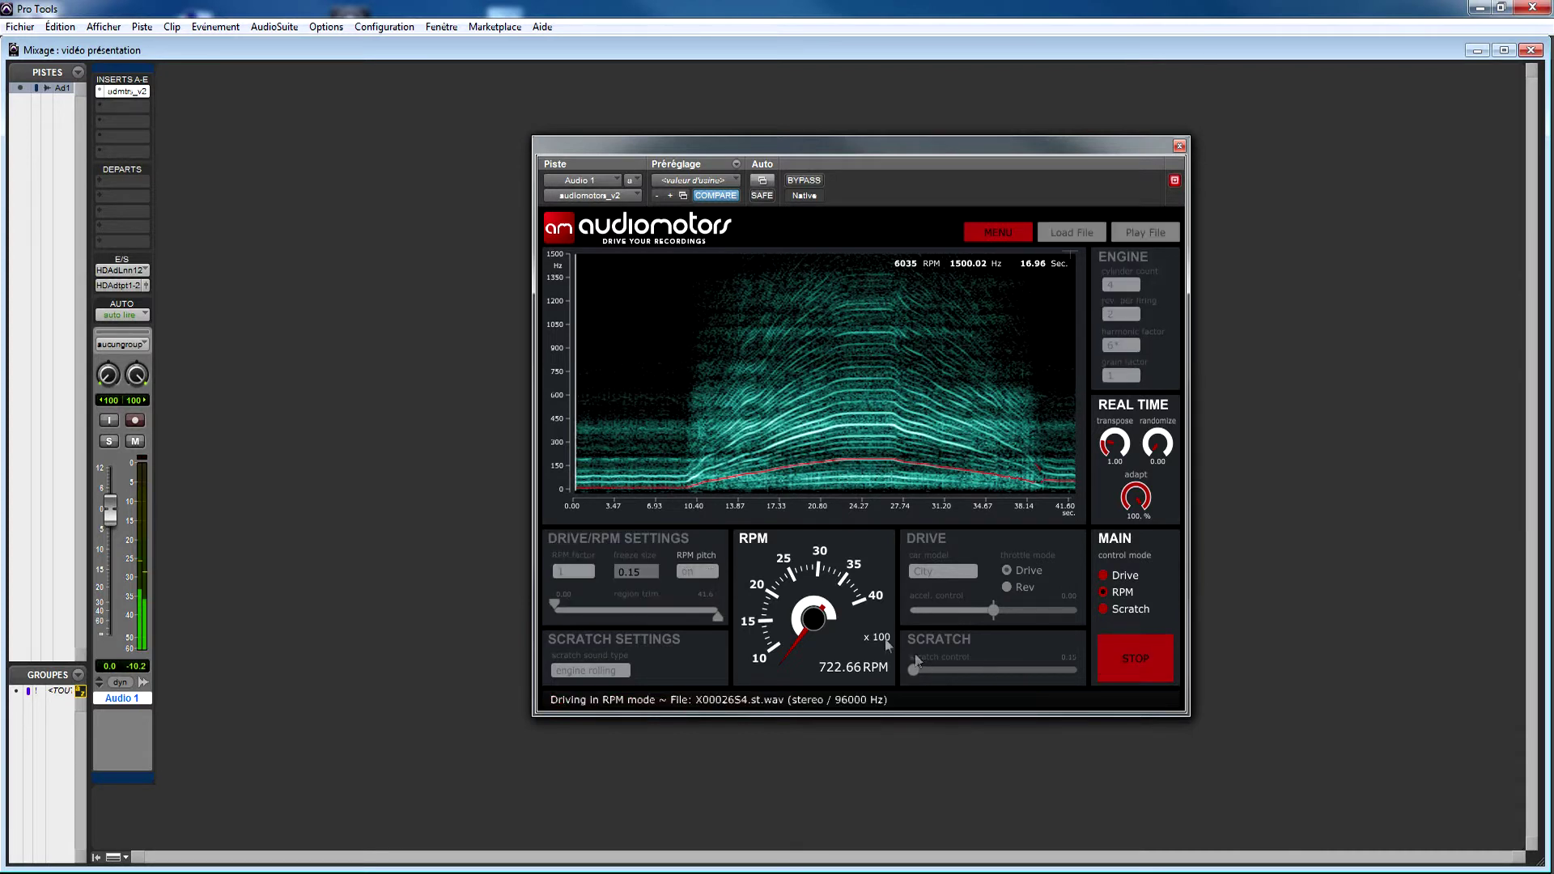
left_click_drag(809, 609, 827, 668)
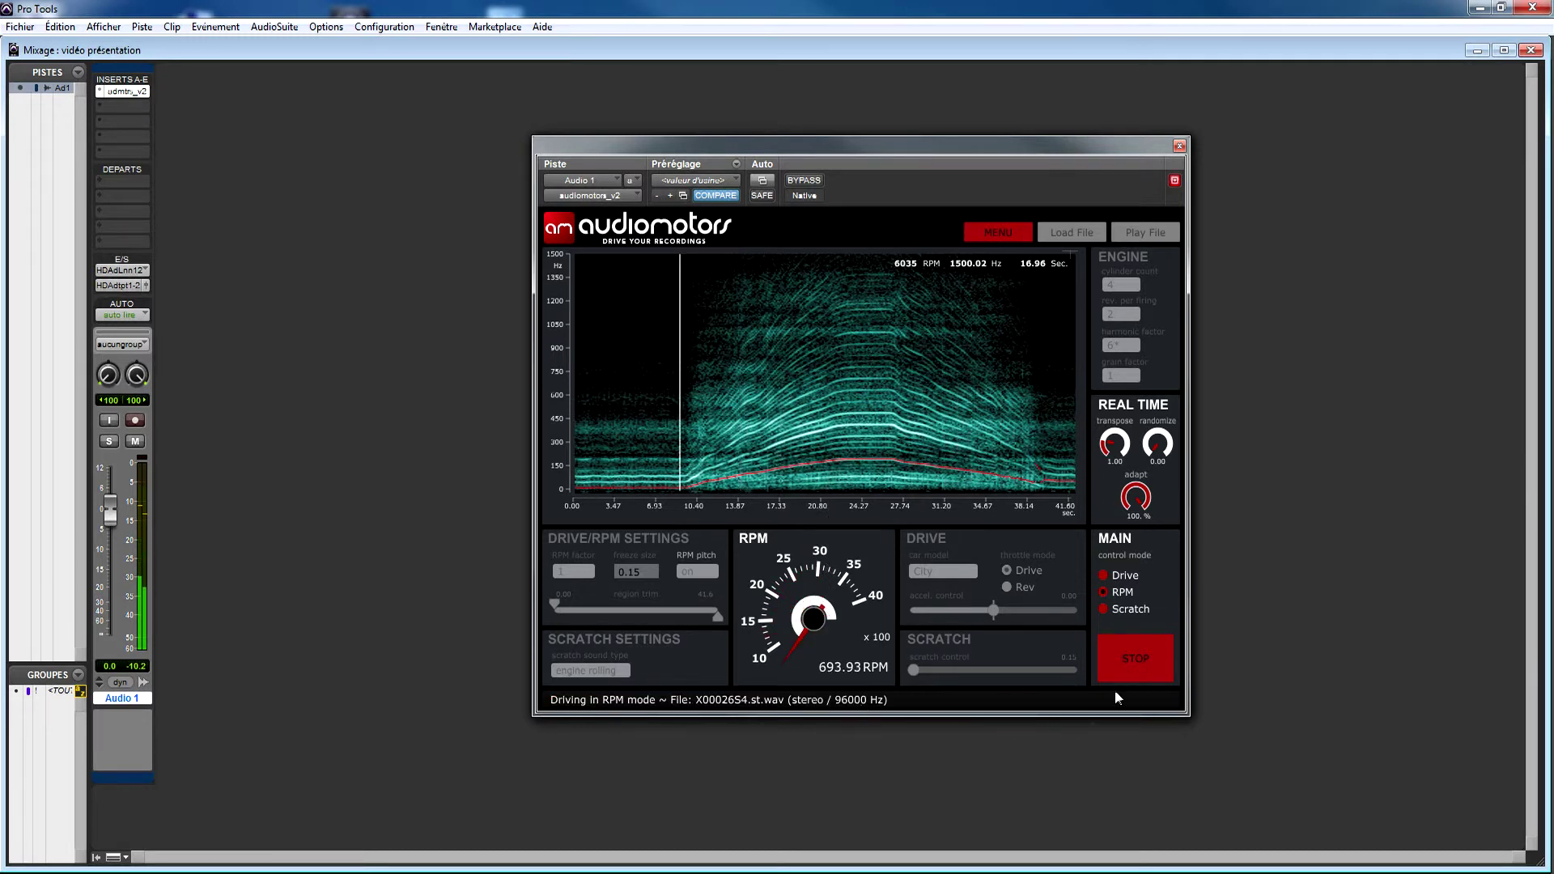
left_click(1137, 659)
Trim the AudioMotors region to 8.71–22.6 s, start synthesis, and rev the RPM knob to about 1160 RPM.
left_click_drag(555, 606, 590, 605)
left_click_drag(718, 618, 643, 619)
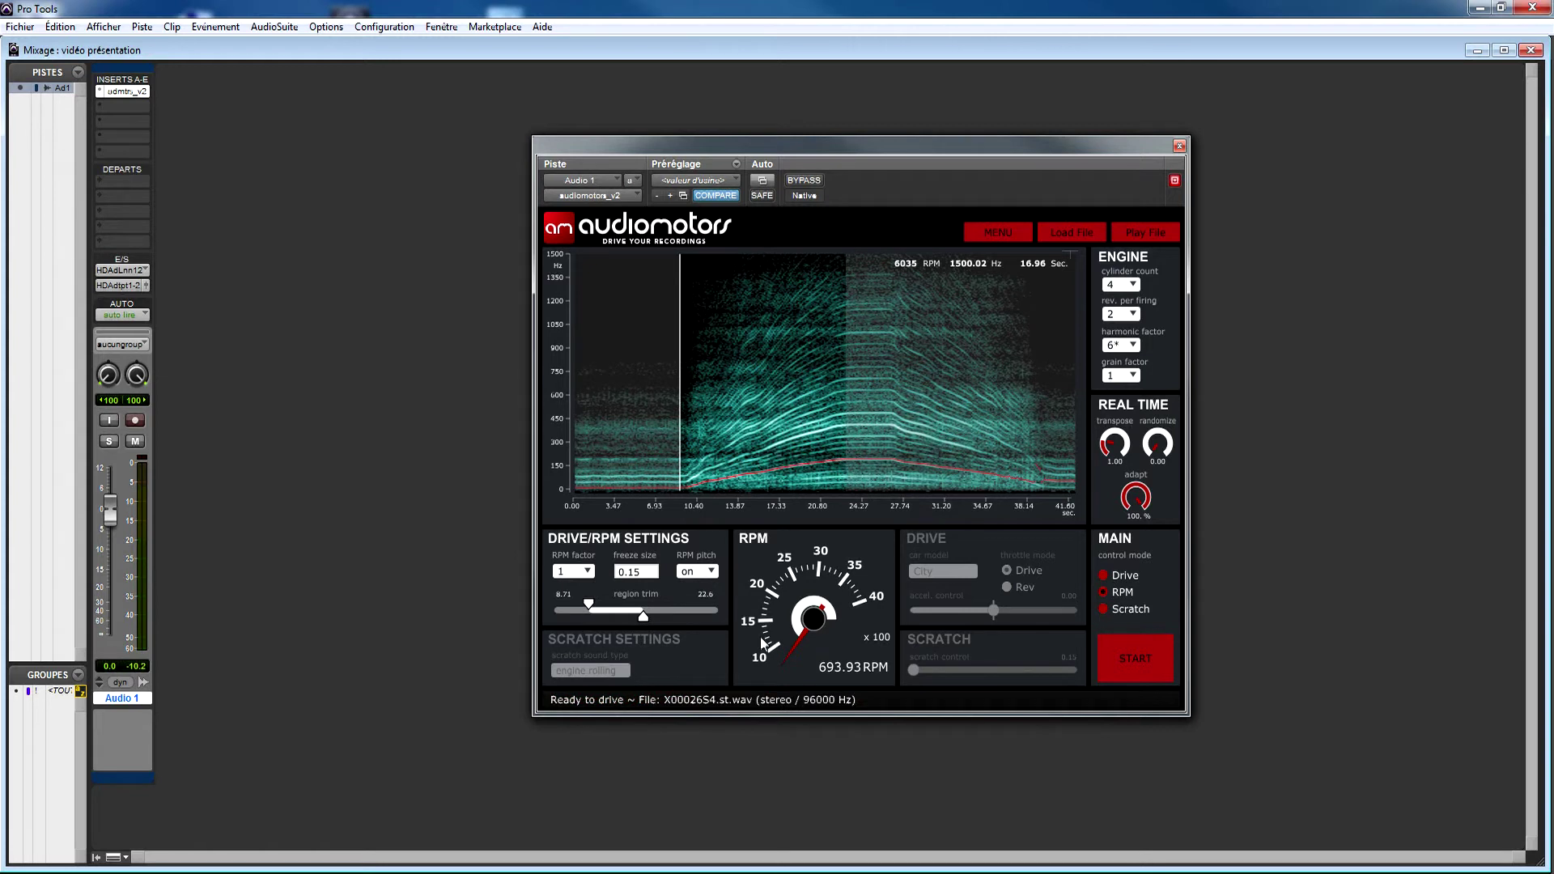
left_click(1136, 658)
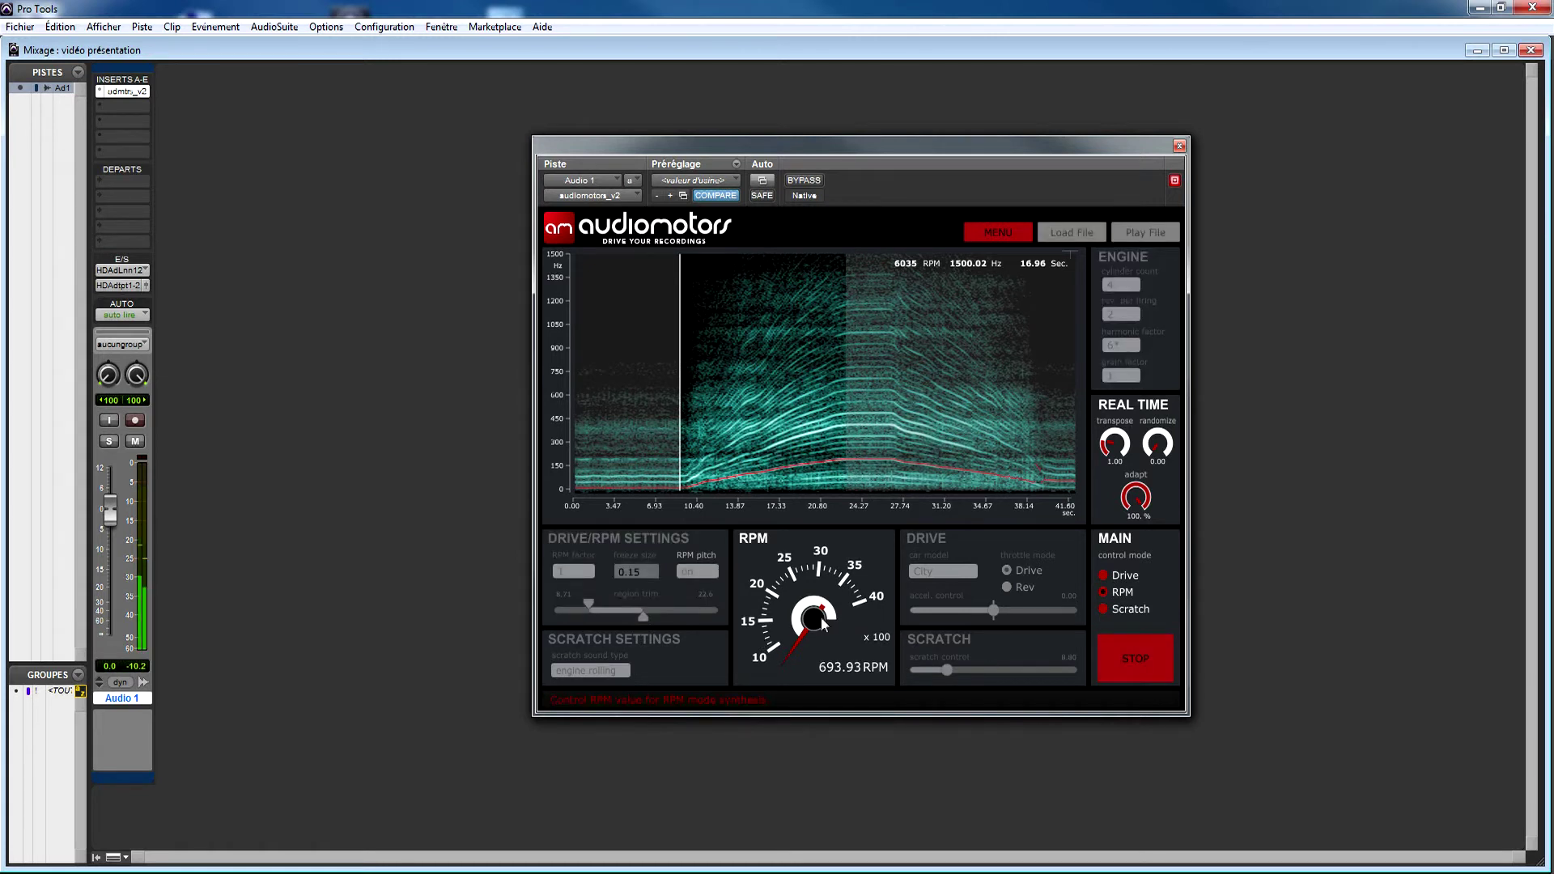
mouse_move(824, 625)
left_mouse_down()
mouse_move(816, 497)
mouse_move(820, 621)
left_mouse_up()
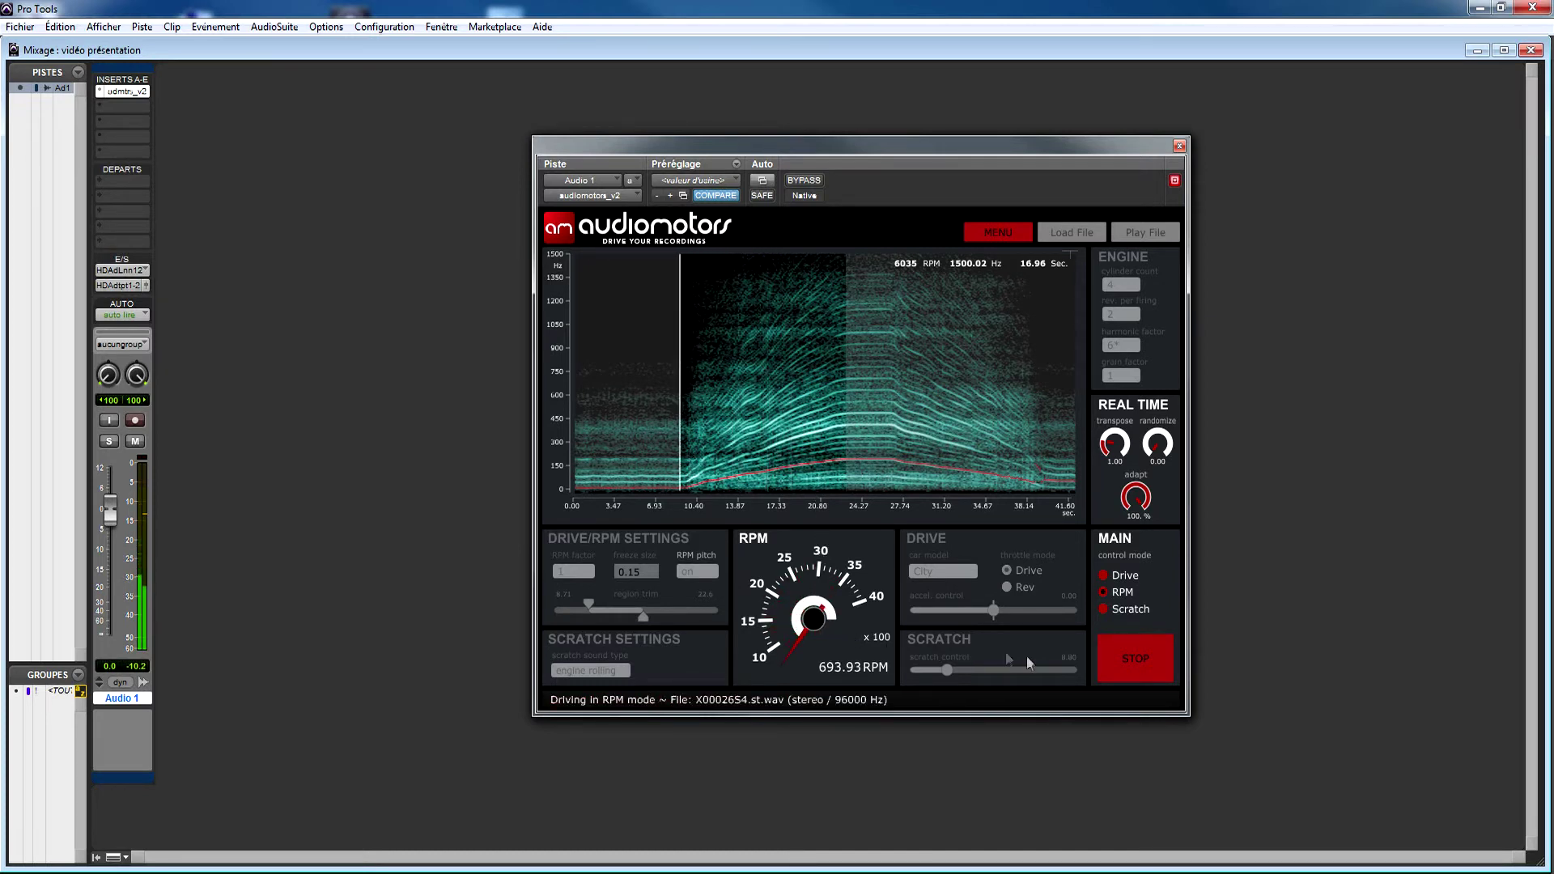
Switch AudioMotors to Scratch mode, scrub the recording backward, then stop synthesis at scratch 6.48.
left_click(1104, 667)
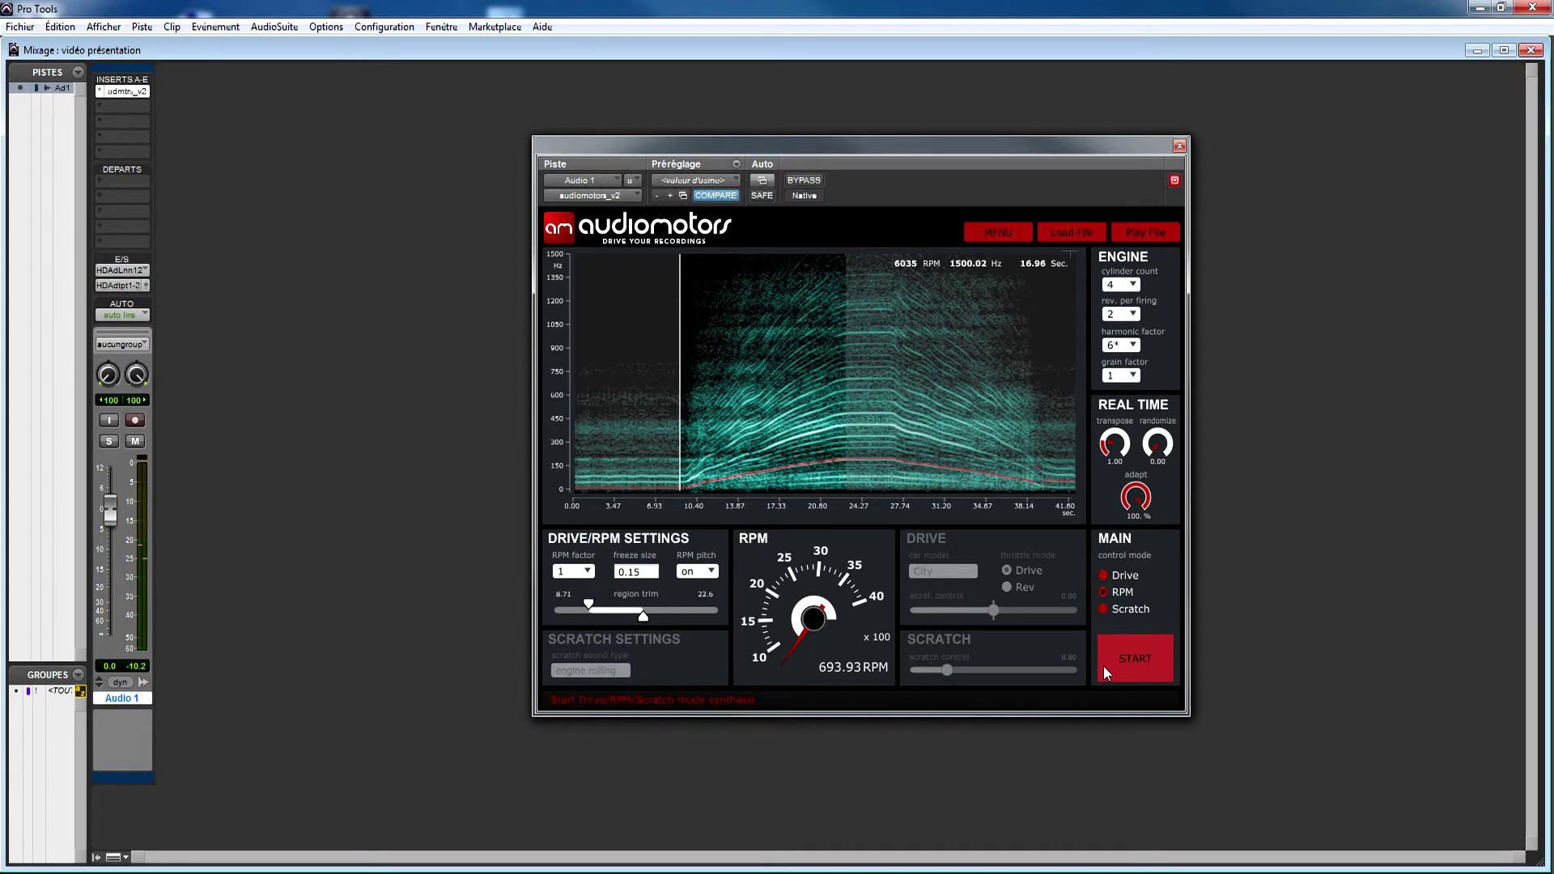
left_click(1161, 606)
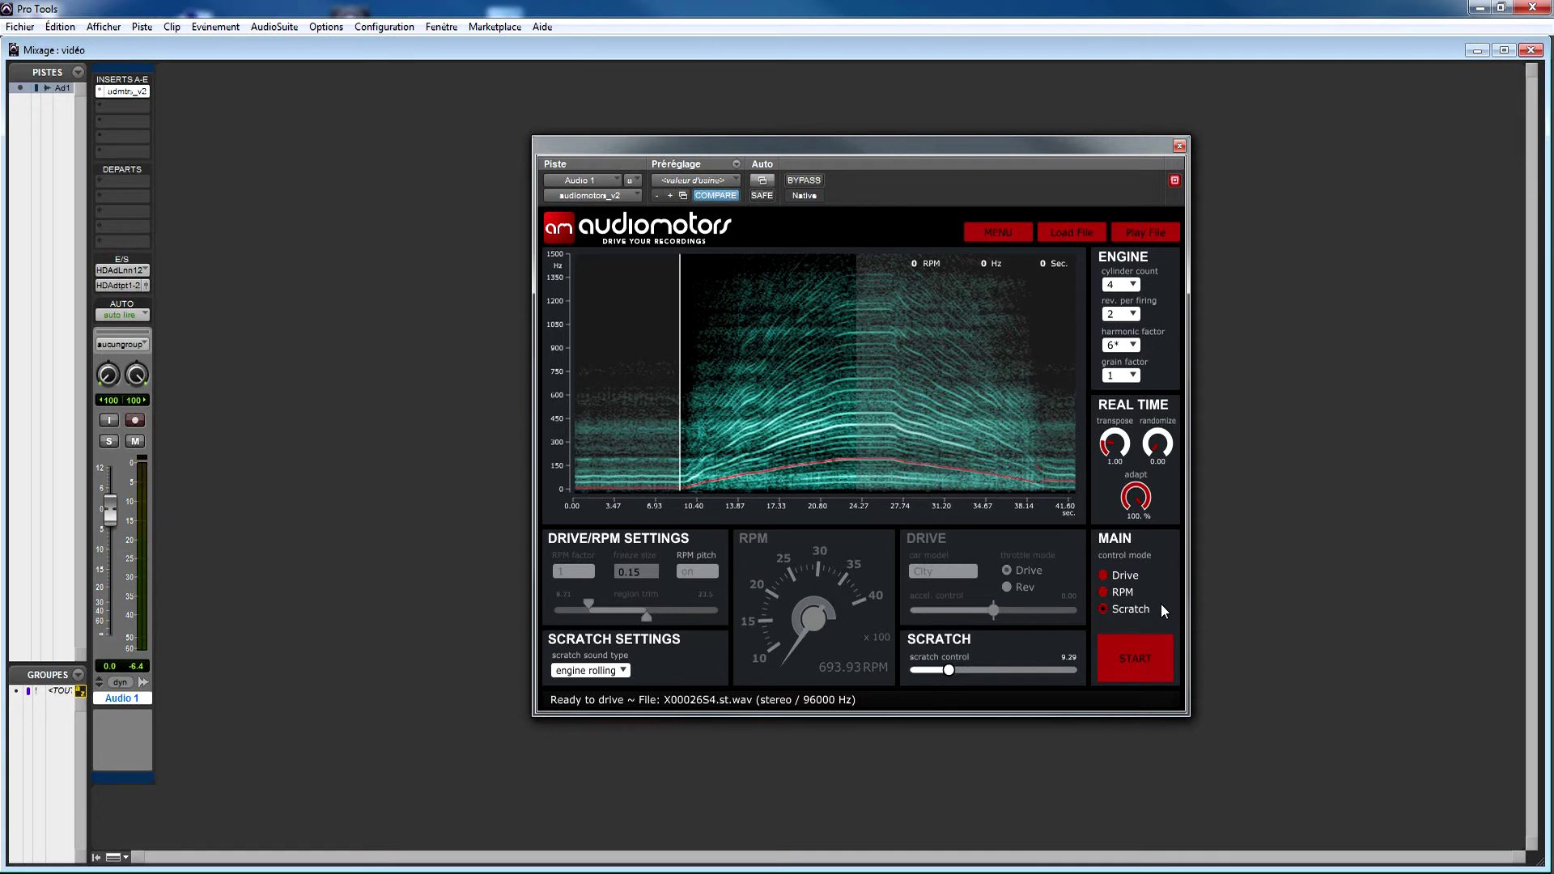
left_click(1135, 669)
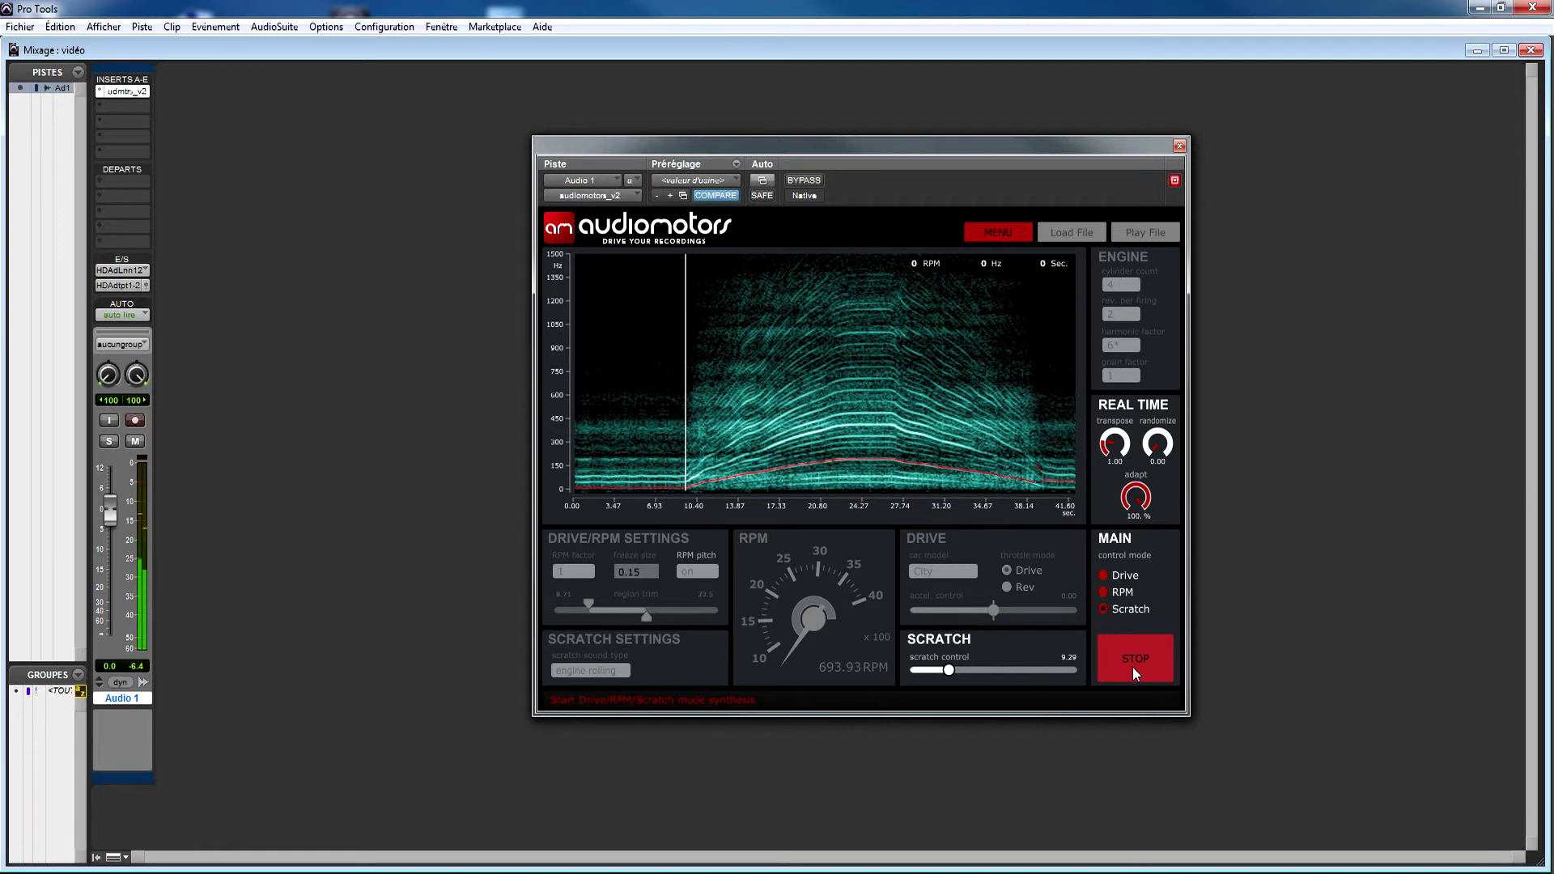
mouse_move(949, 670)
left_mouse_down()
mouse_move(918, 675)
mouse_move(941, 678)
left_mouse_up()
left_click(1127, 668)
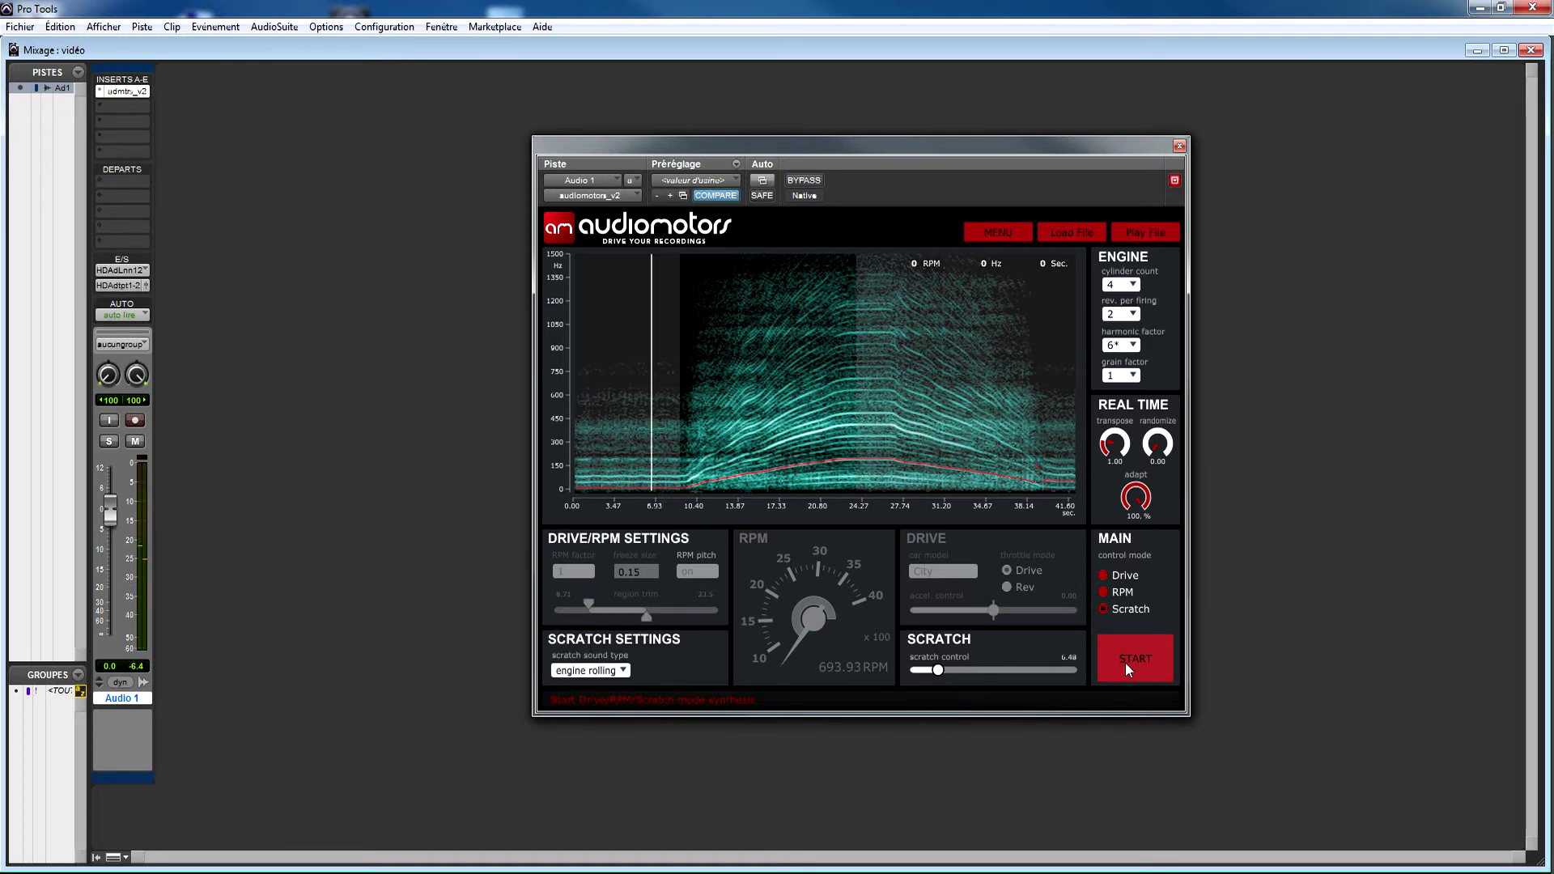